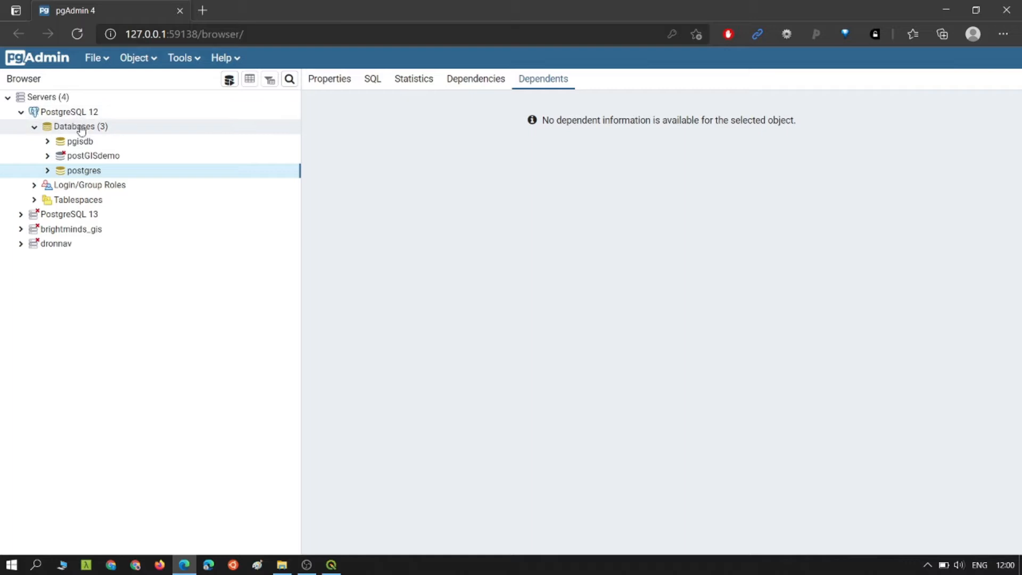
- Create a database named test owned by postgres under PostgreSQL 12, then expand it to connect
mouse_move(128, 142)
click(238, 141)
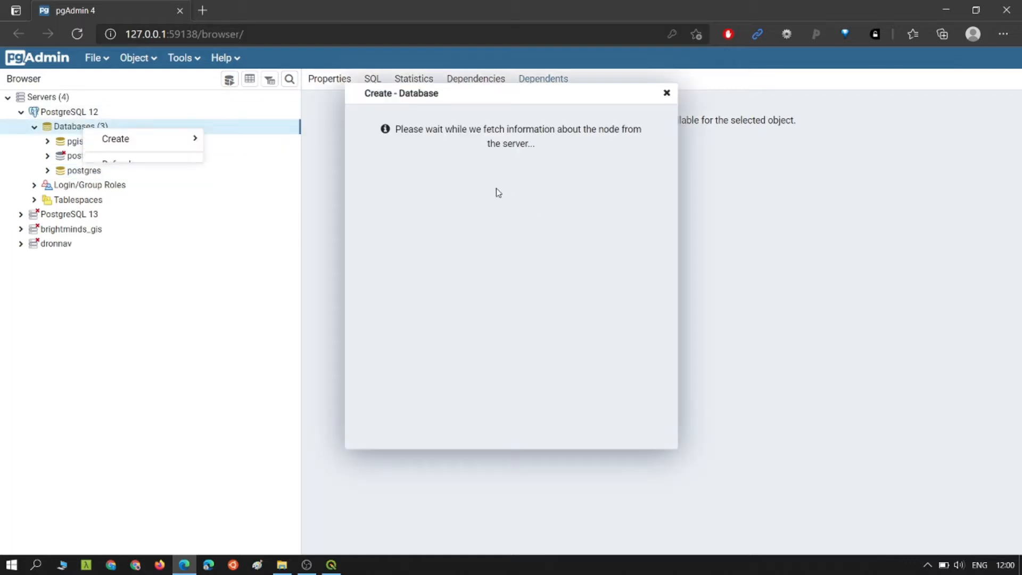
click(486, 143)
text(test)
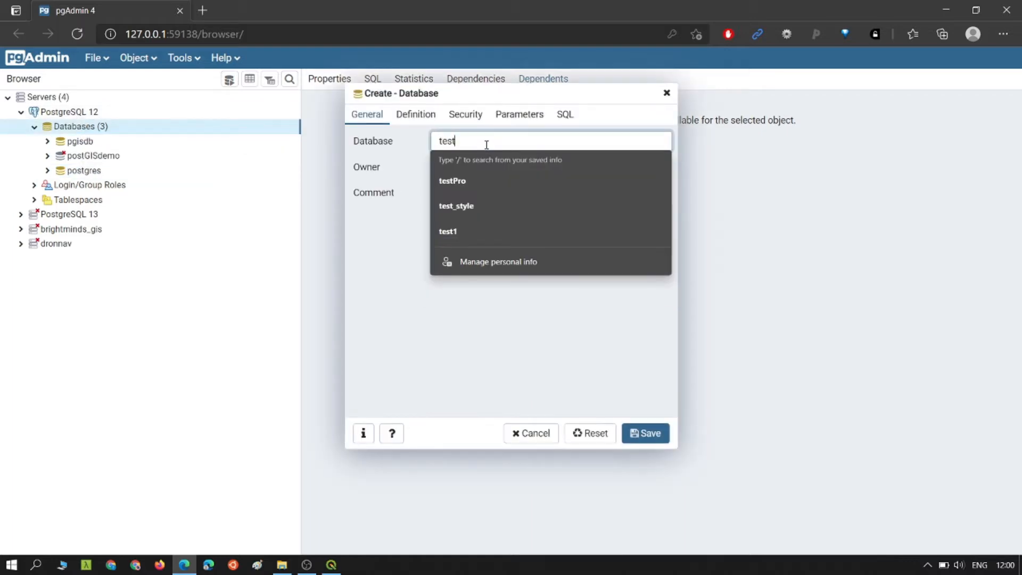
key(Tab)
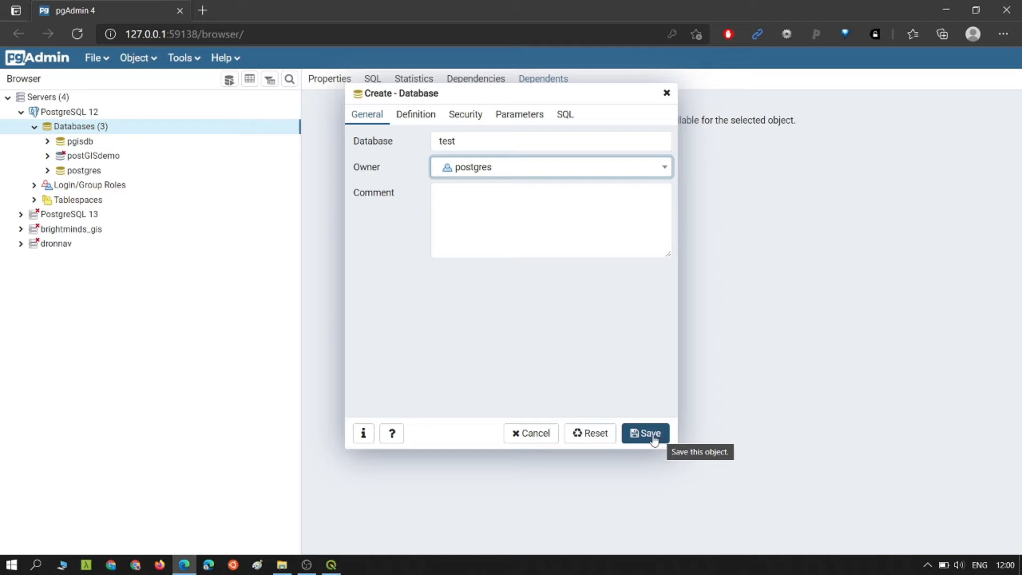
click(652, 435)
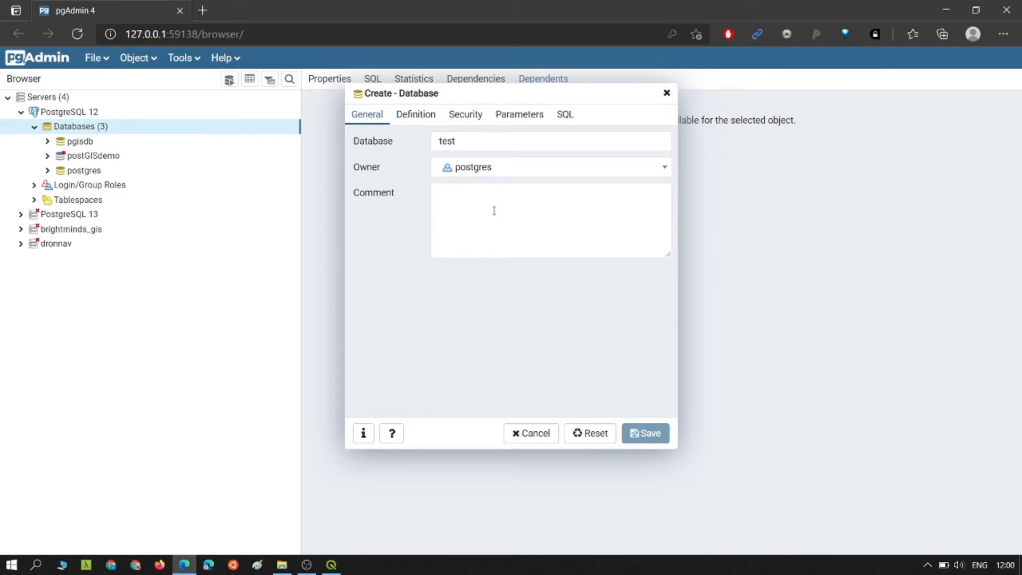
click(48, 186)
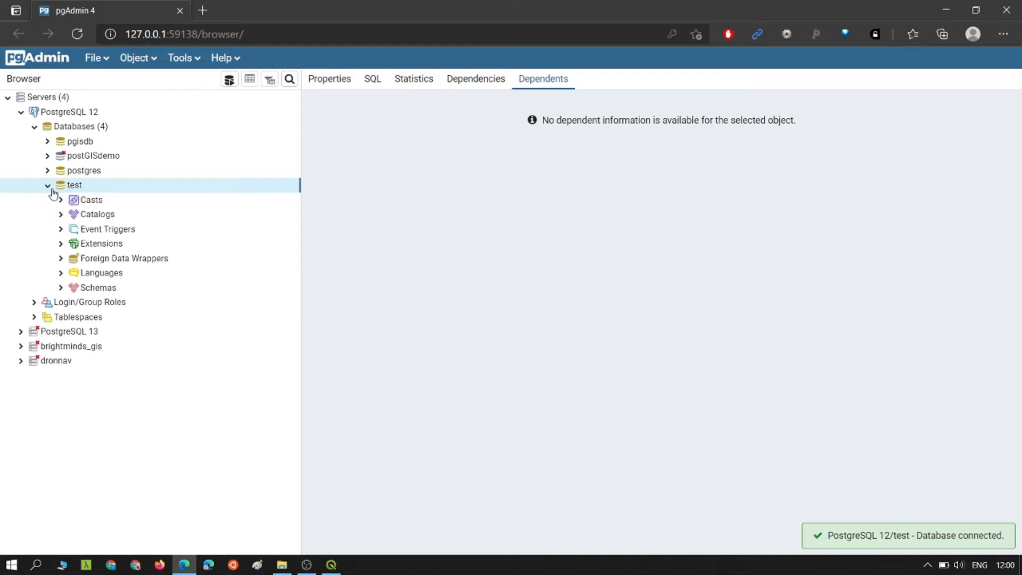
- Install the postgis extension in the test database, then bring QGIS to the front
click(60, 244)
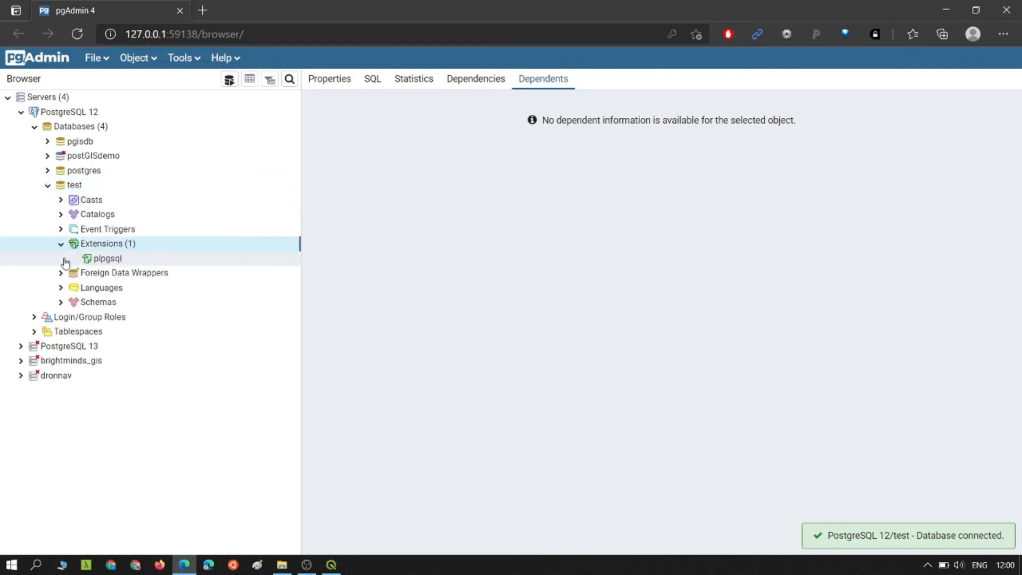
right_click(103, 249)
mouse_move(139, 260)
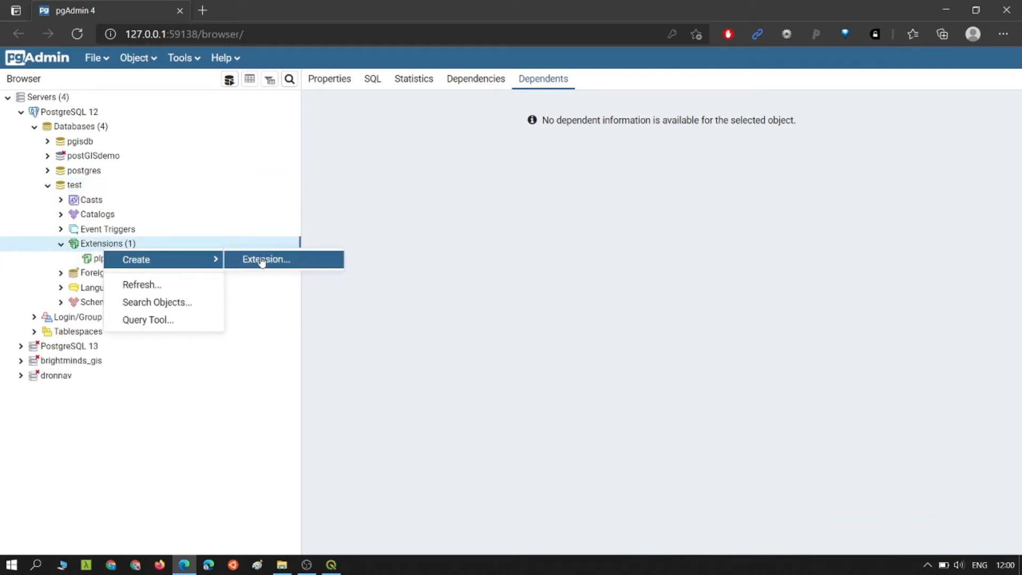
click(279, 260)
click(478, 141)
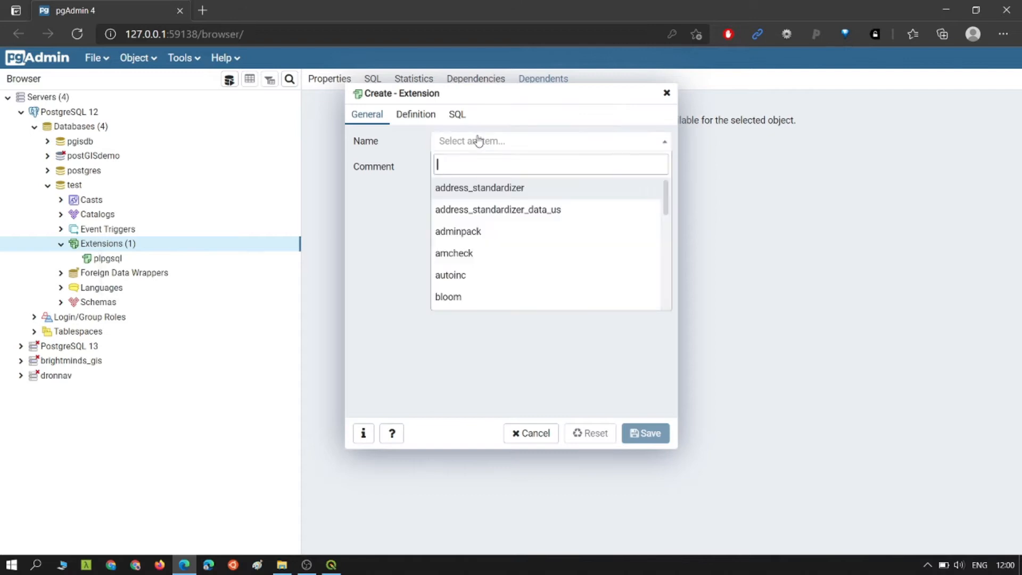
text(postgis)
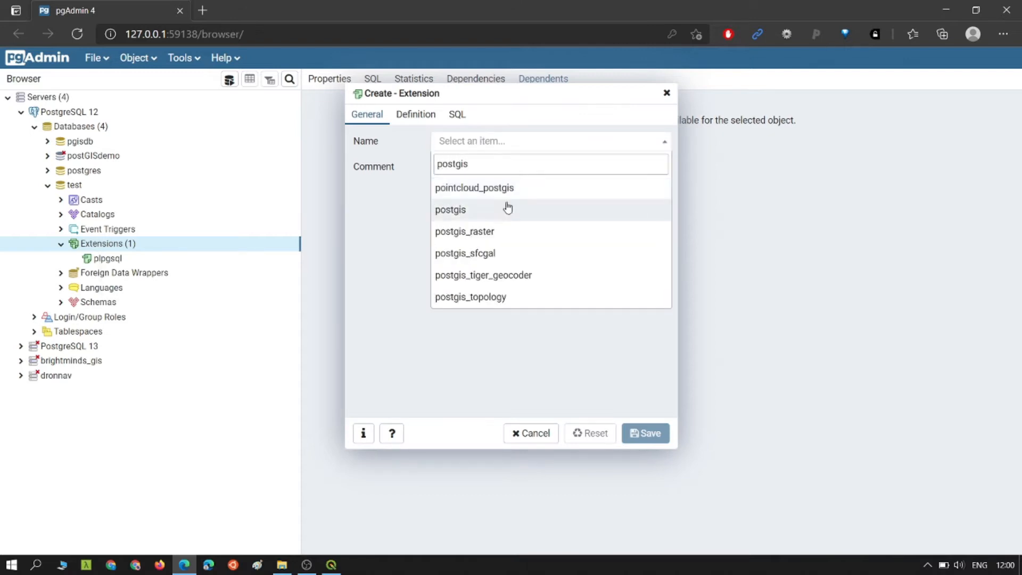
click(507, 209)
click(647, 430)
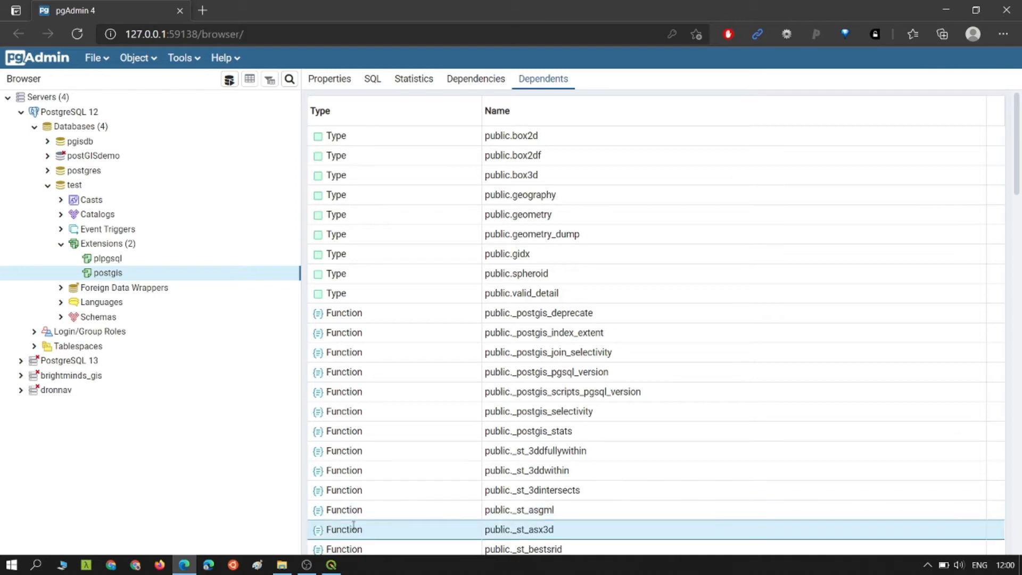
click(331, 564)
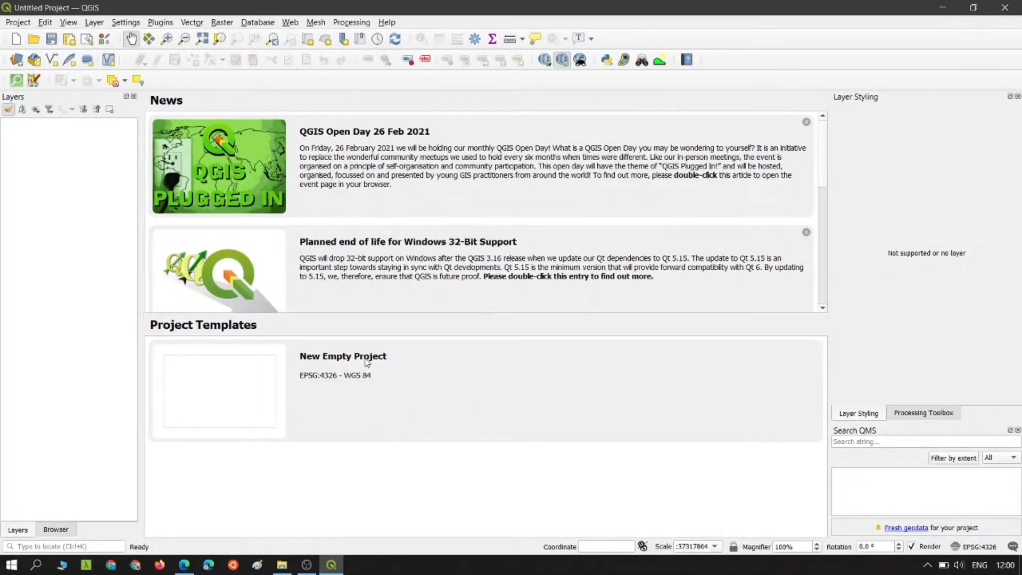
- Start an empty QGIS project and begin a new PostGIS connection named postgistutorial
double_click(367, 362)
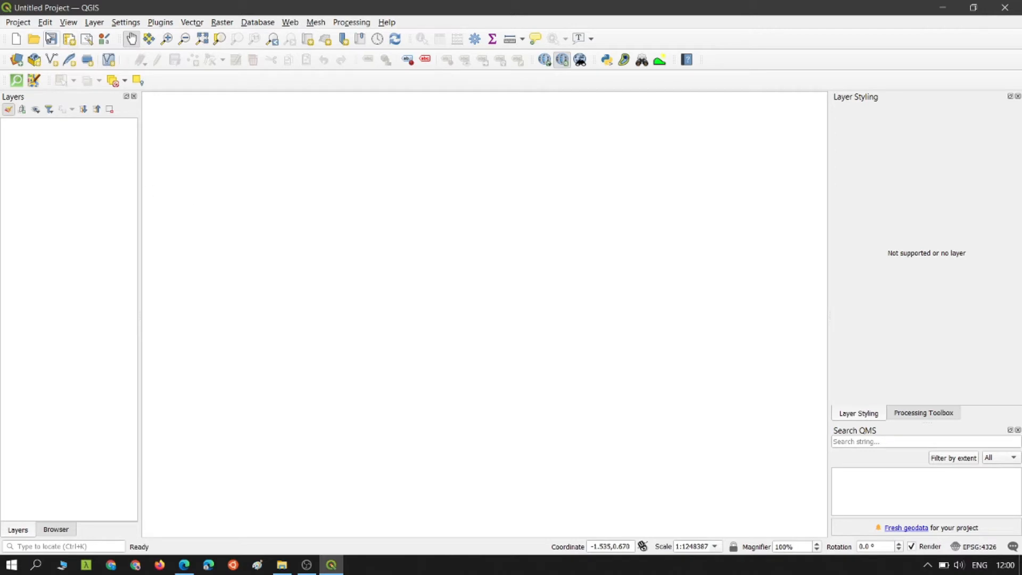
click(58, 531)
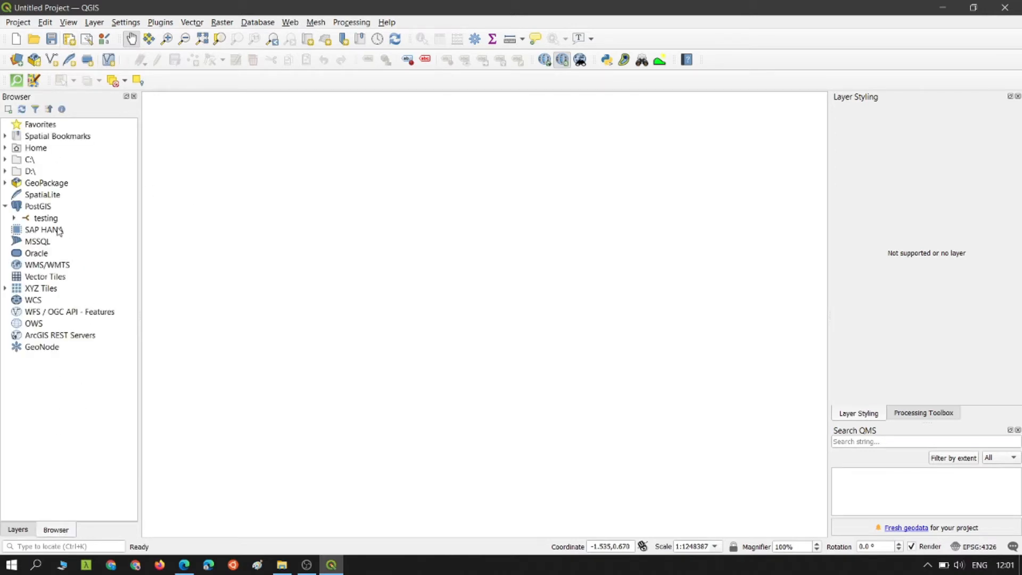
click(33, 209)
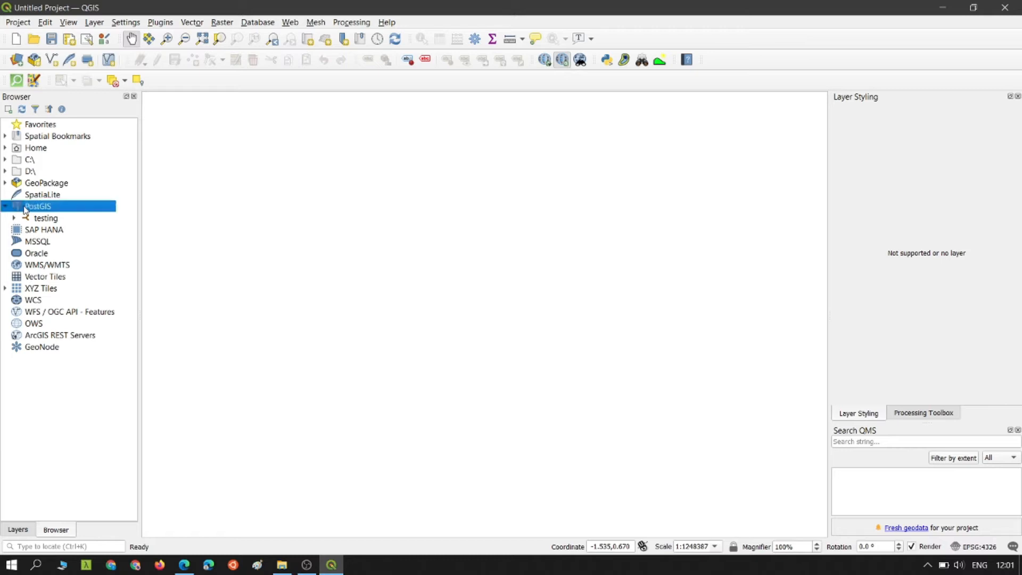
right_click(33, 209)
click(63, 215)
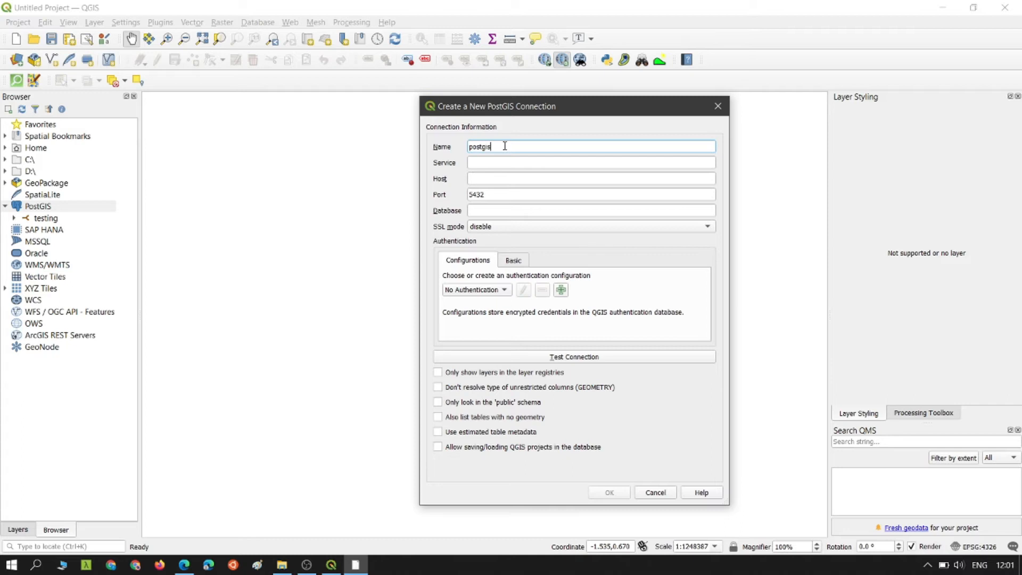
text(ial)
key(Tab)
- Point the connection at database test on localhost with the postgres user's credentials, and test it
click(484, 183)
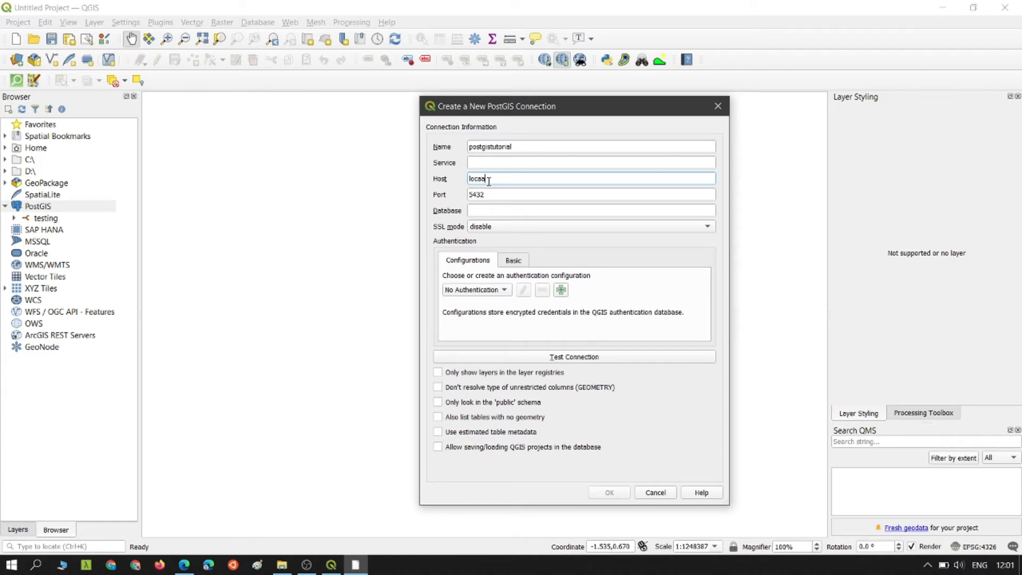
click(496, 210)
text(test)
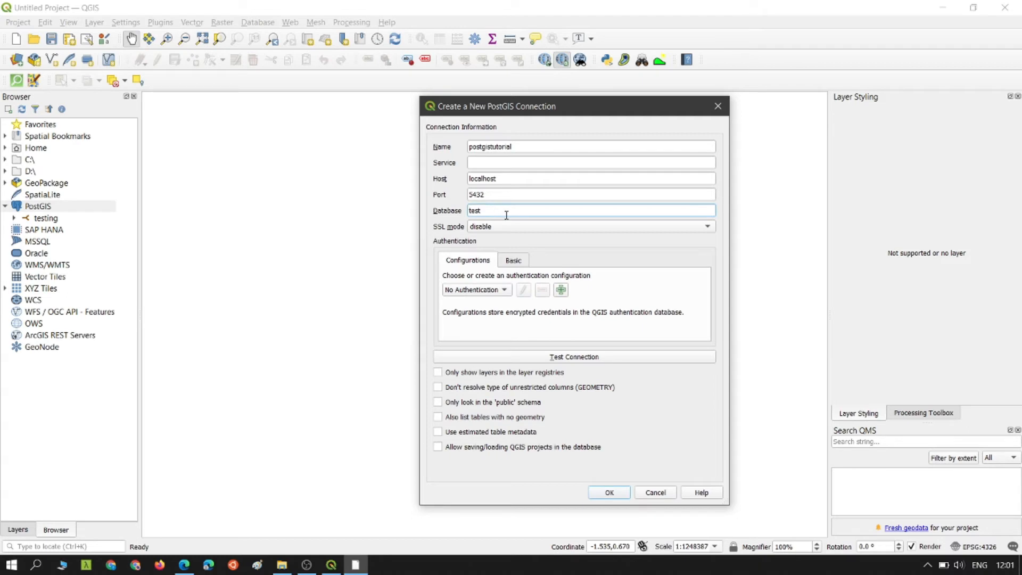
click(514, 260)
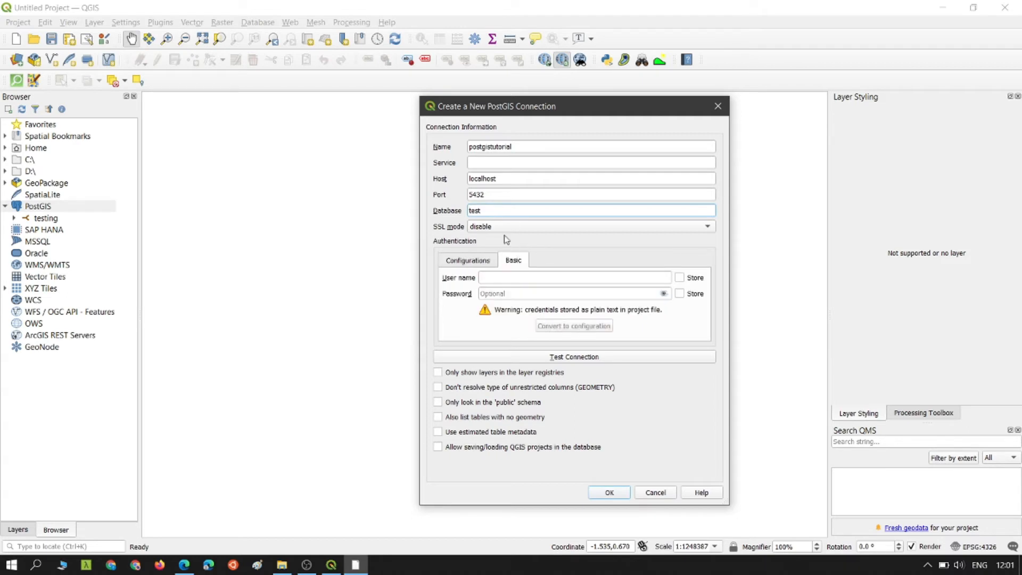
click(533, 278)
text(postgres)
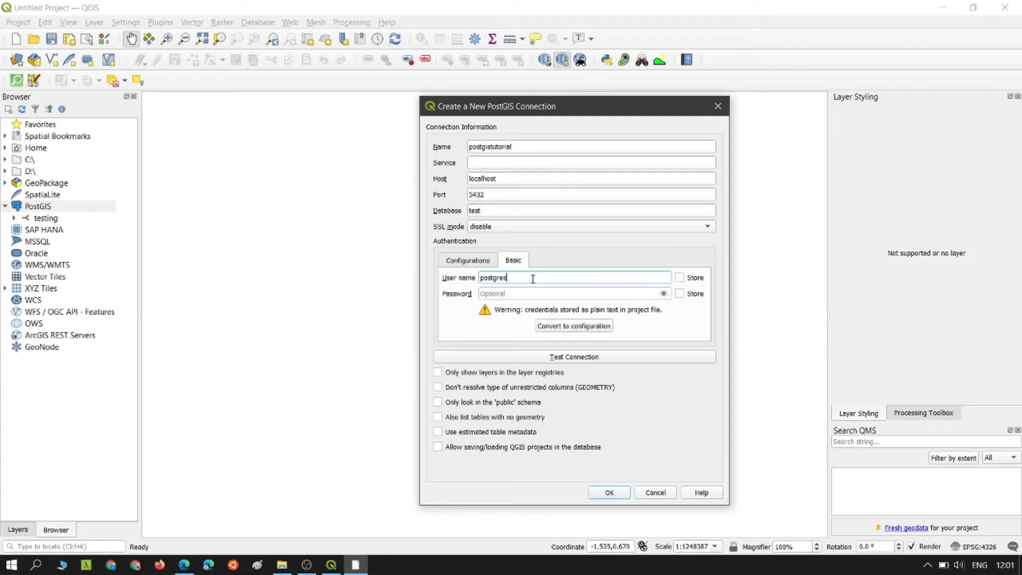
key(Tab)
click(506, 294)
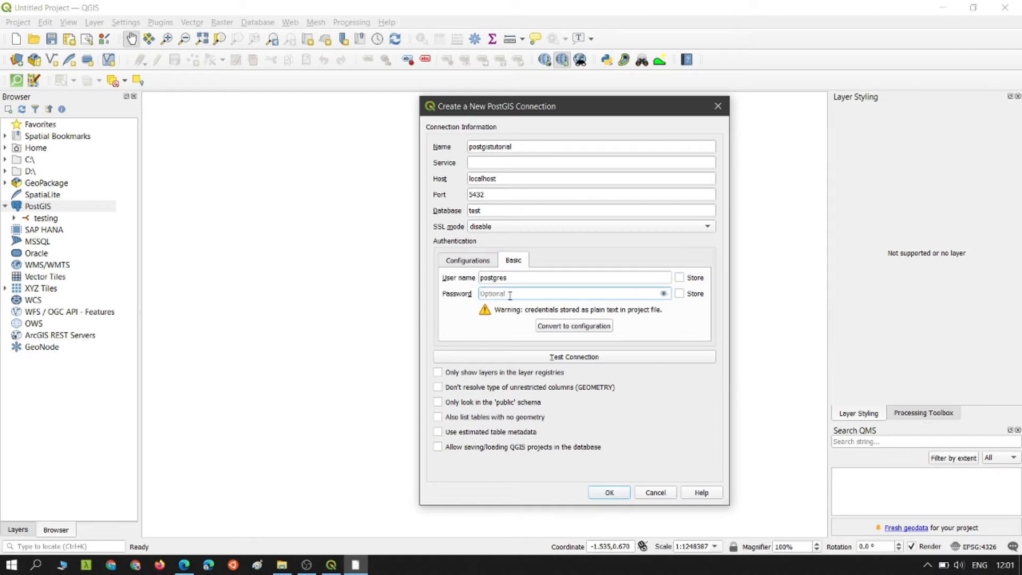
text(po)
click(554, 352)
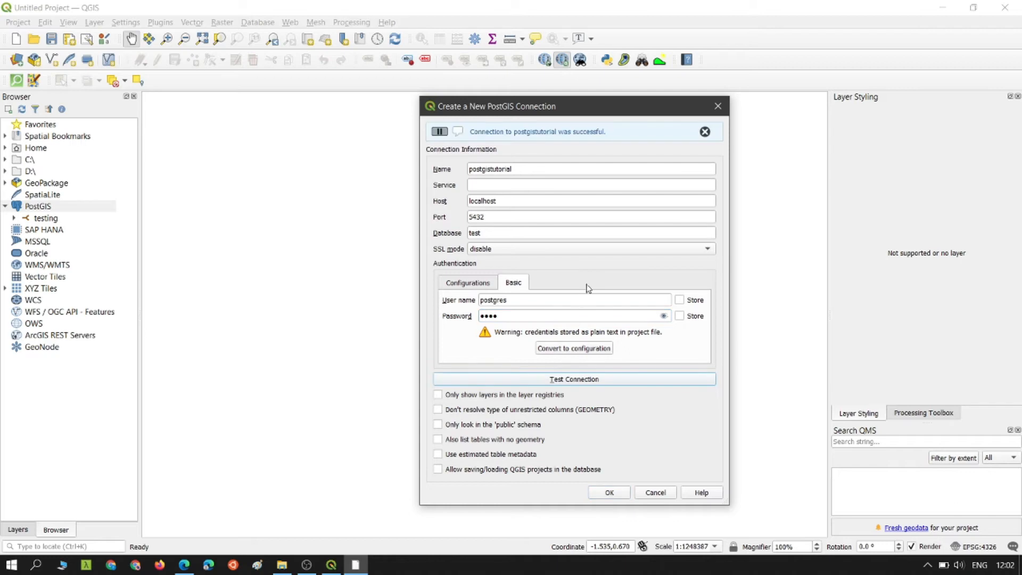
- Save the connection and connect to postgistutorial in DB Manager with the postgres credentials
click(612, 491)
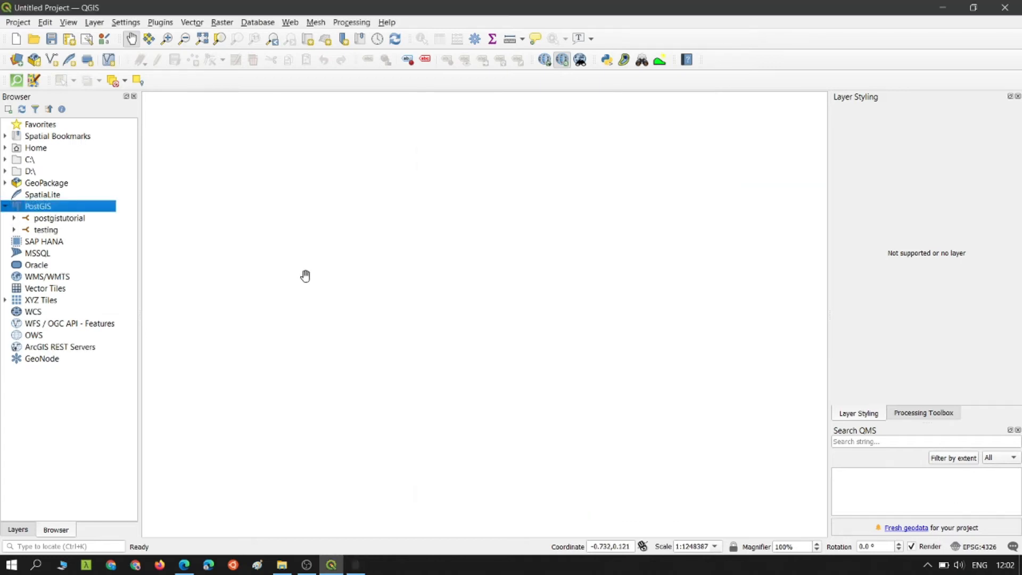
click(261, 23)
click(273, 37)
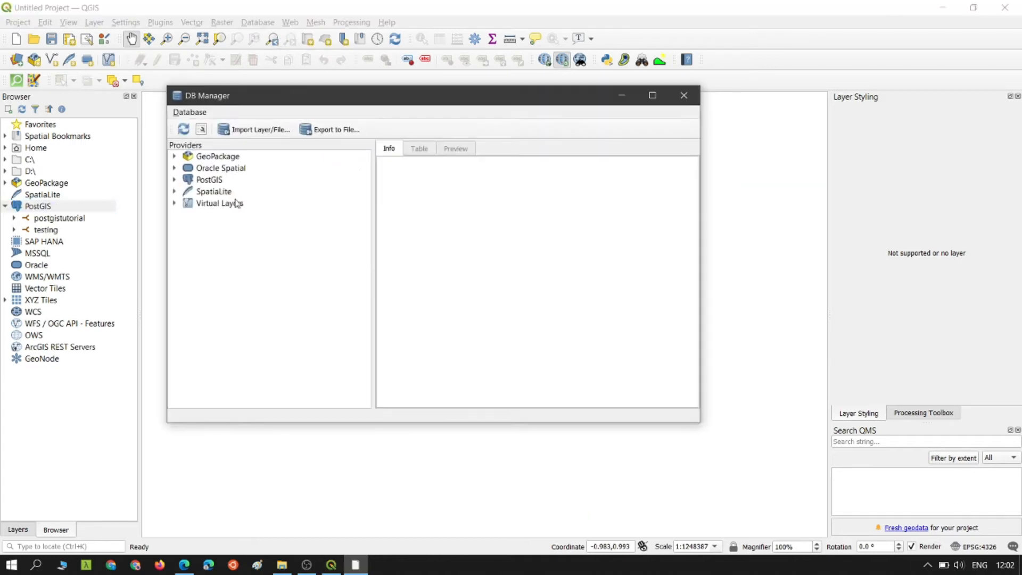
click(173, 179)
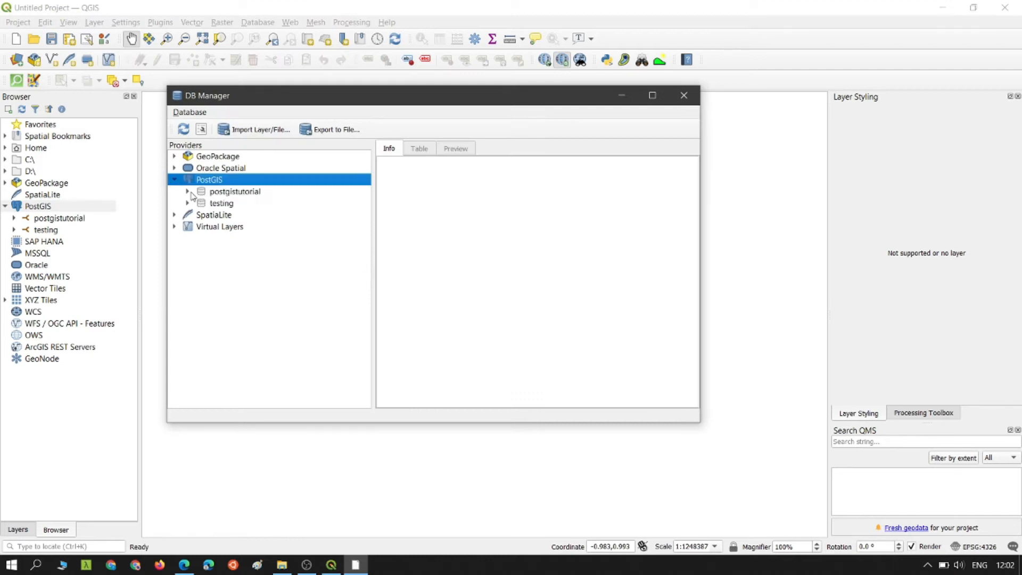
click(193, 199)
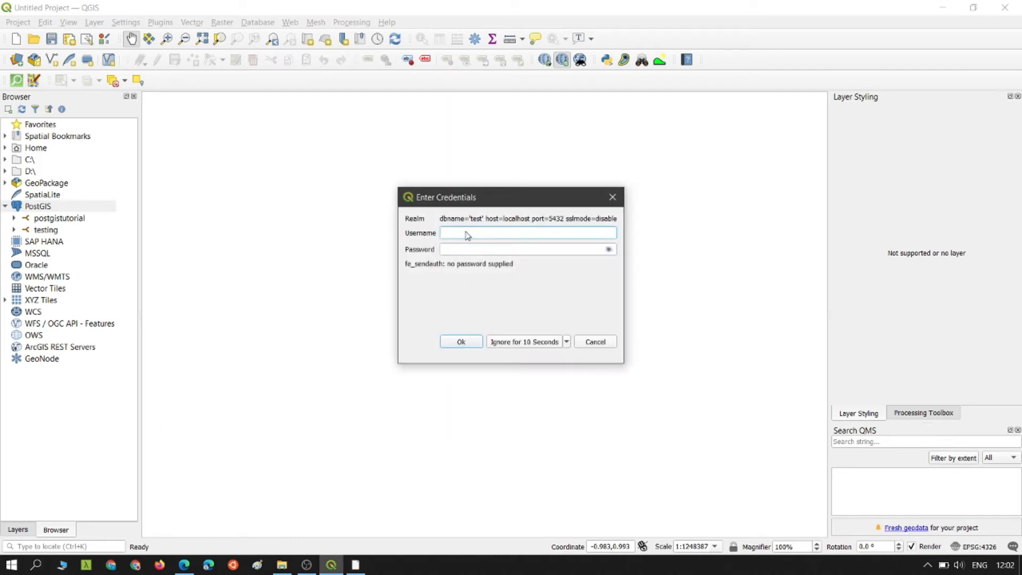
text(postgres)
key(Tab)
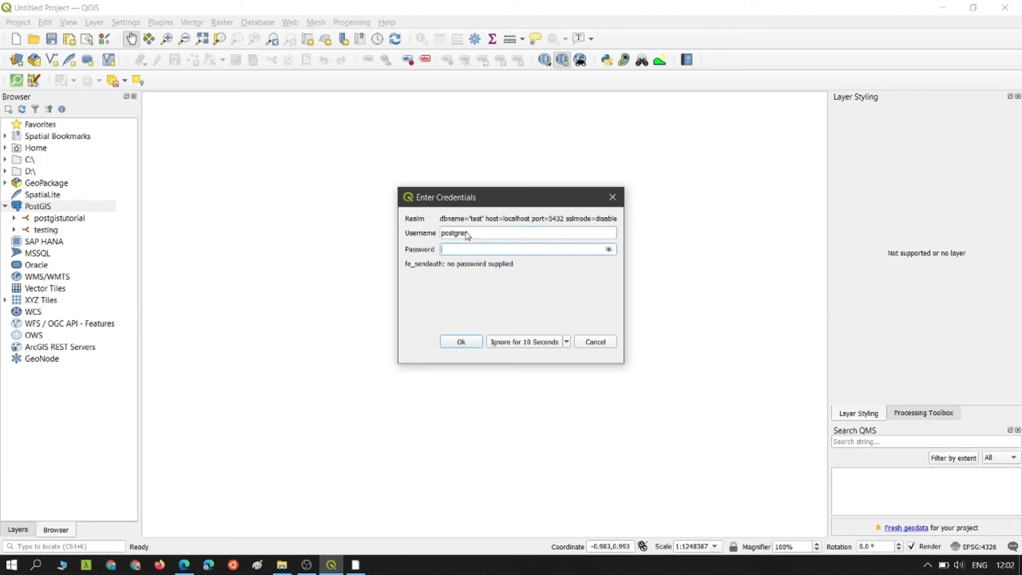
key(Return)
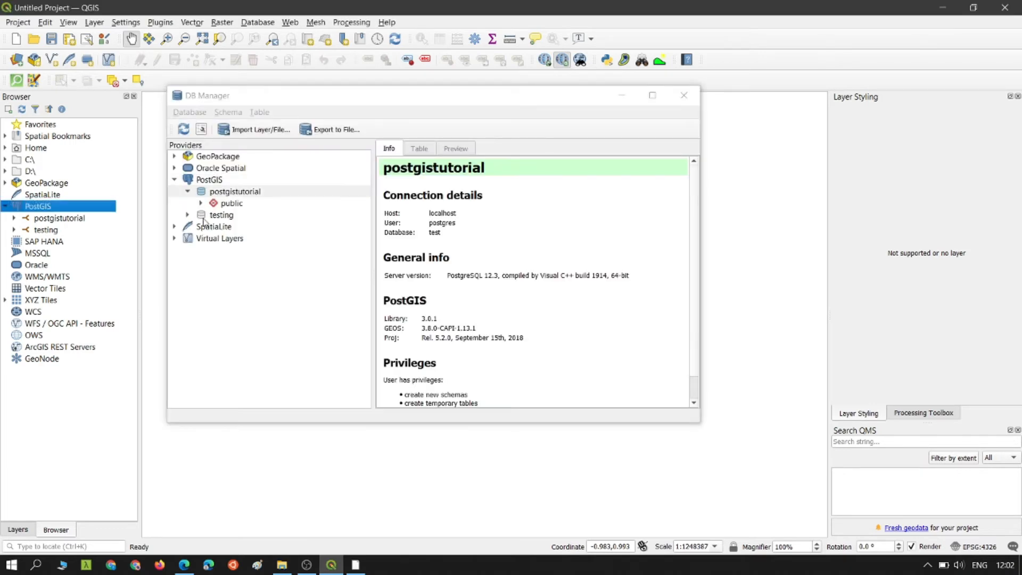
- Open DB Manager's Import Layer/File dialog
scroll(475, 236, down, 1)
scroll(474, 235, up, 1)
click(252, 130)
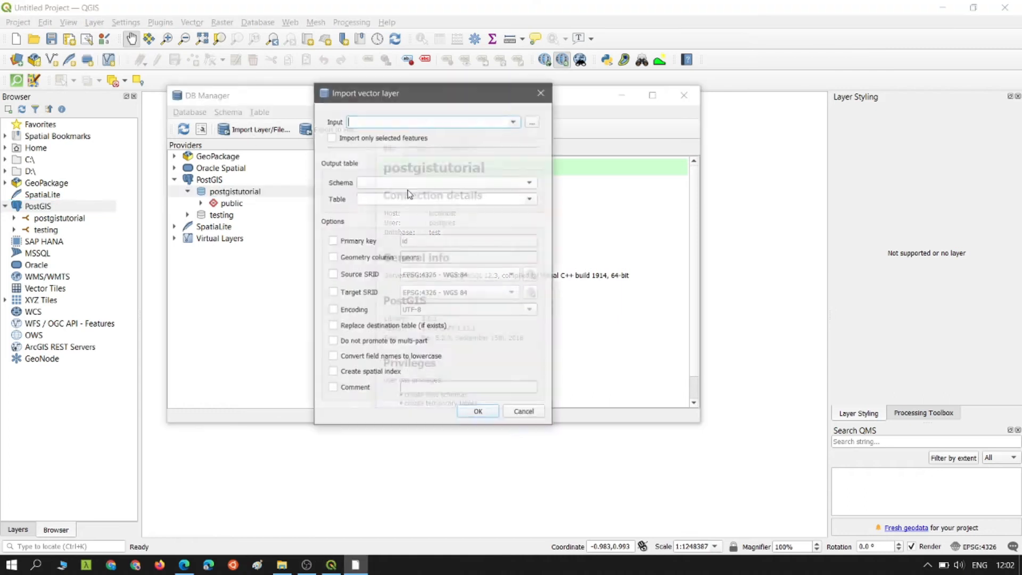
- Choose design_road.shp as input, targeting table design_road in the public schema
click(532, 122)
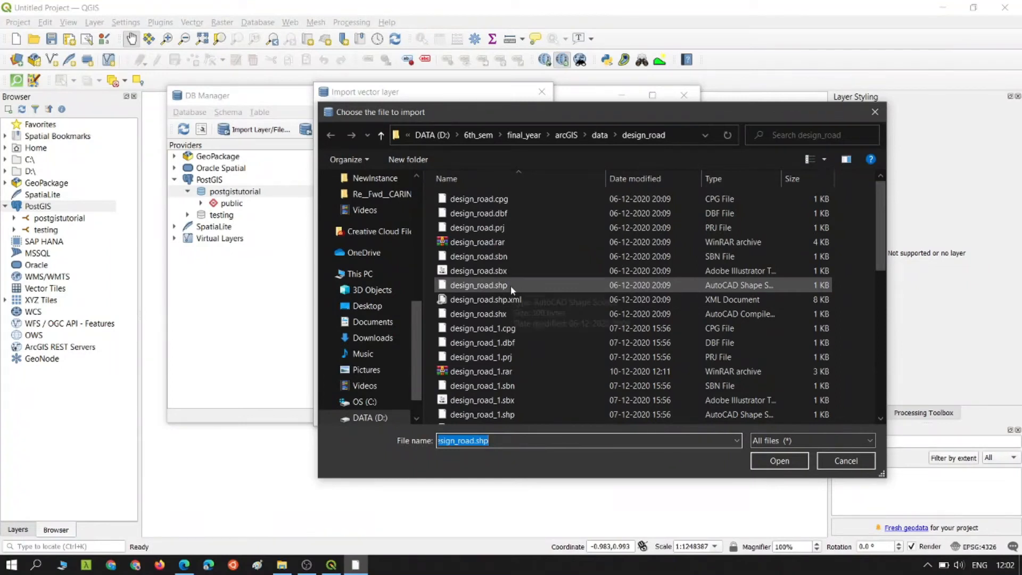
click(485, 290)
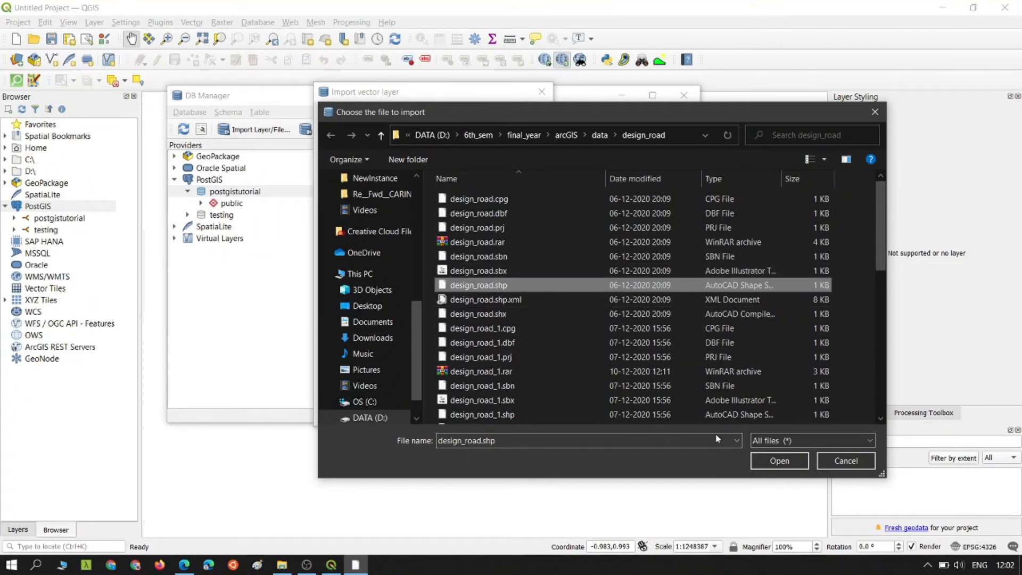
click(781, 467)
click(459, 186)
click(438, 194)
click(406, 198)
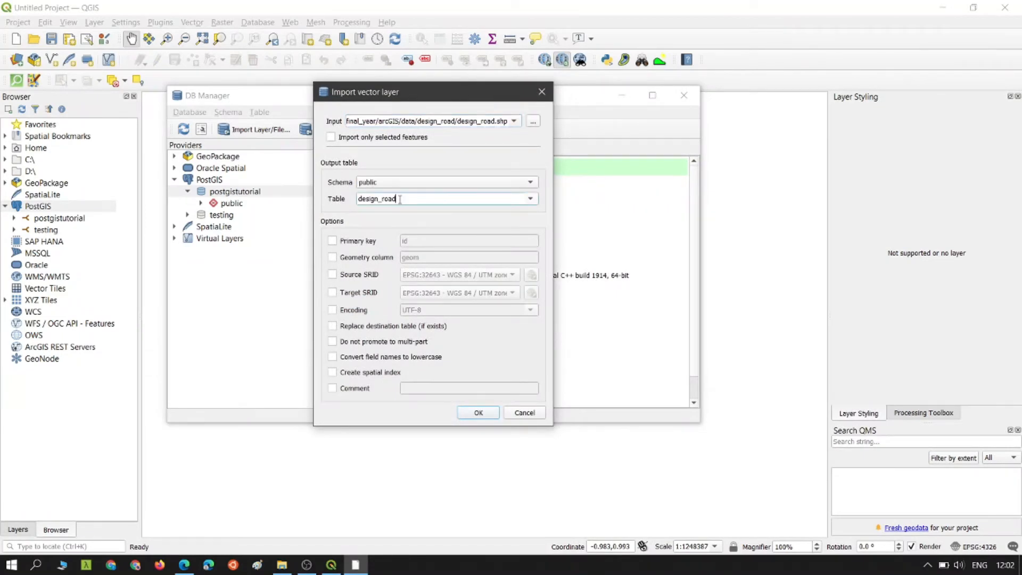
- Import with primary key pk, source SRID EPSG:32643 and a spatial index, then switch to pgAdmin
click(333, 242)
double_click(453, 241)
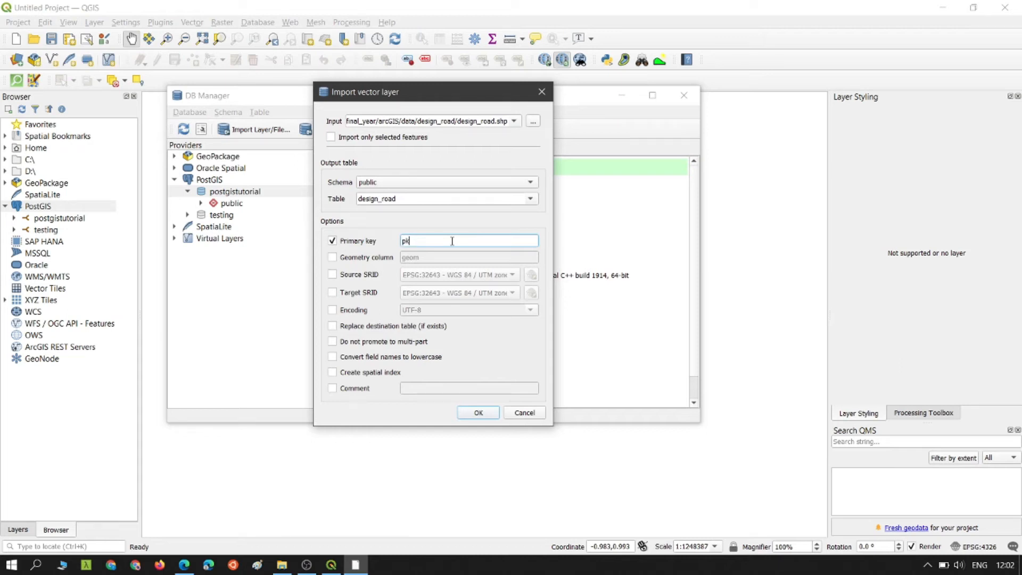
click(333, 275)
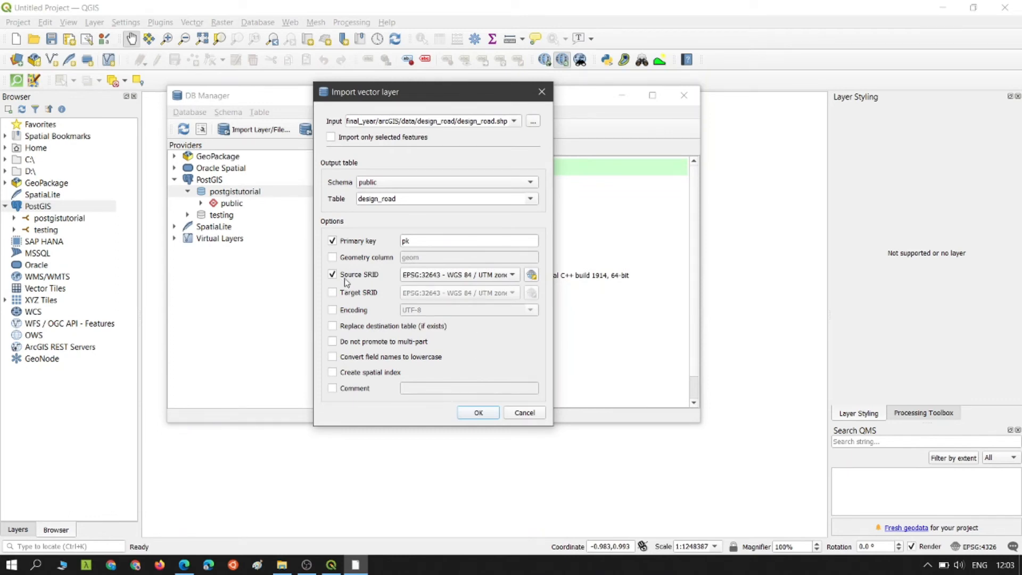
click(509, 277)
click(507, 276)
click(333, 372)
click(476, 414)
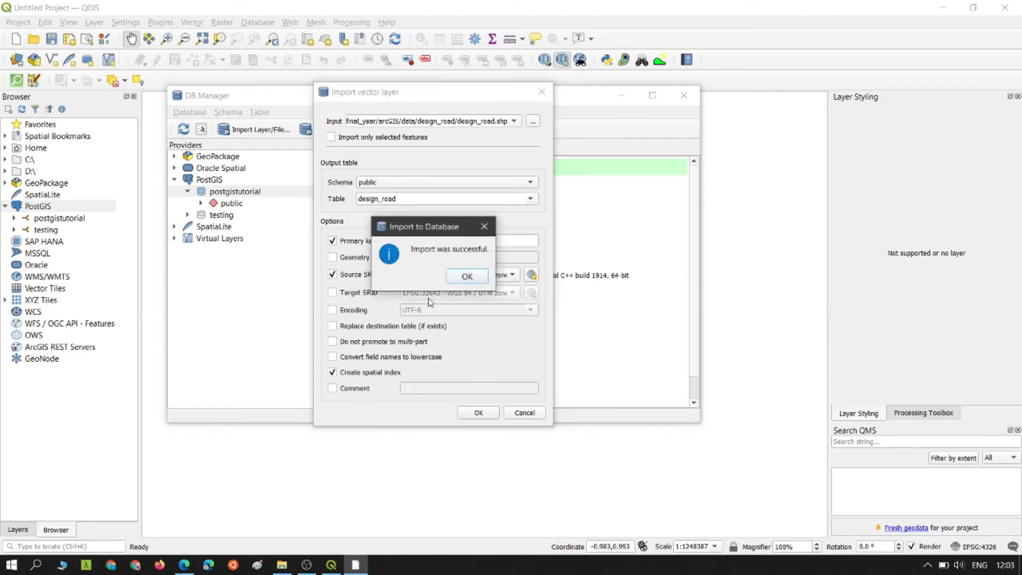
click(468, 276)
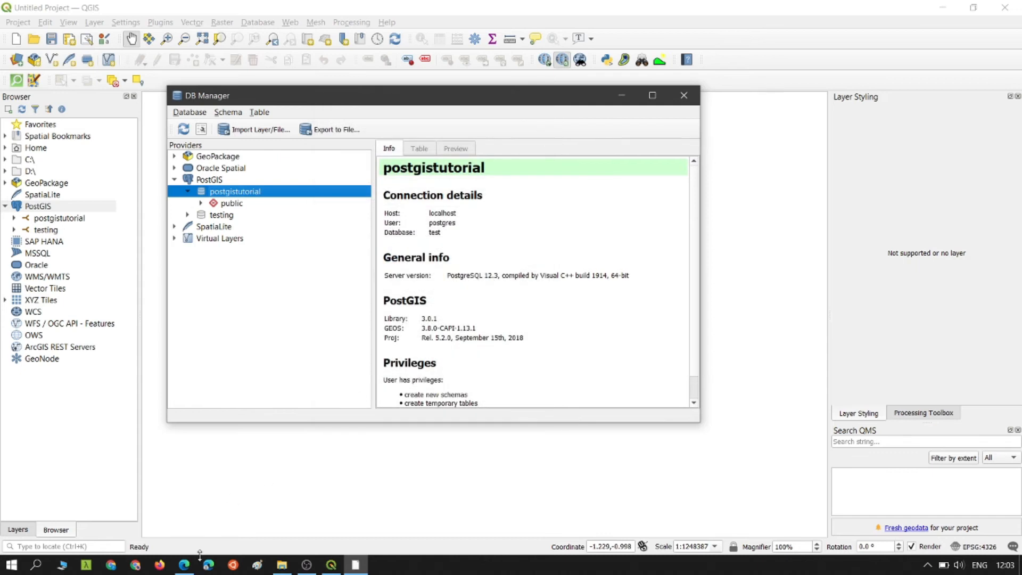
key(alt+Tab)
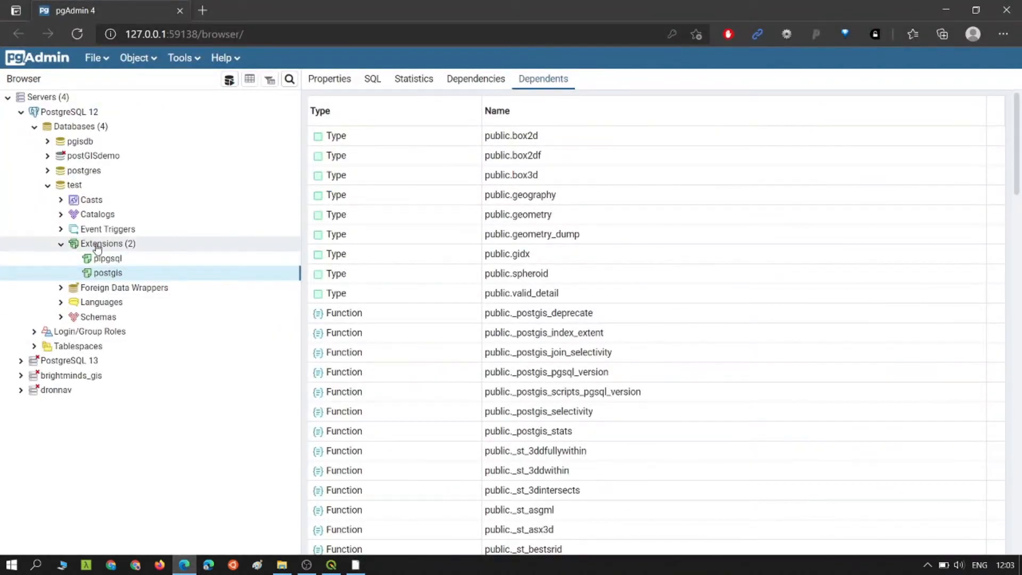
- Refresh the test database and expand Schemas > public > Tables
click(75, 185)
right_click(75, 185)
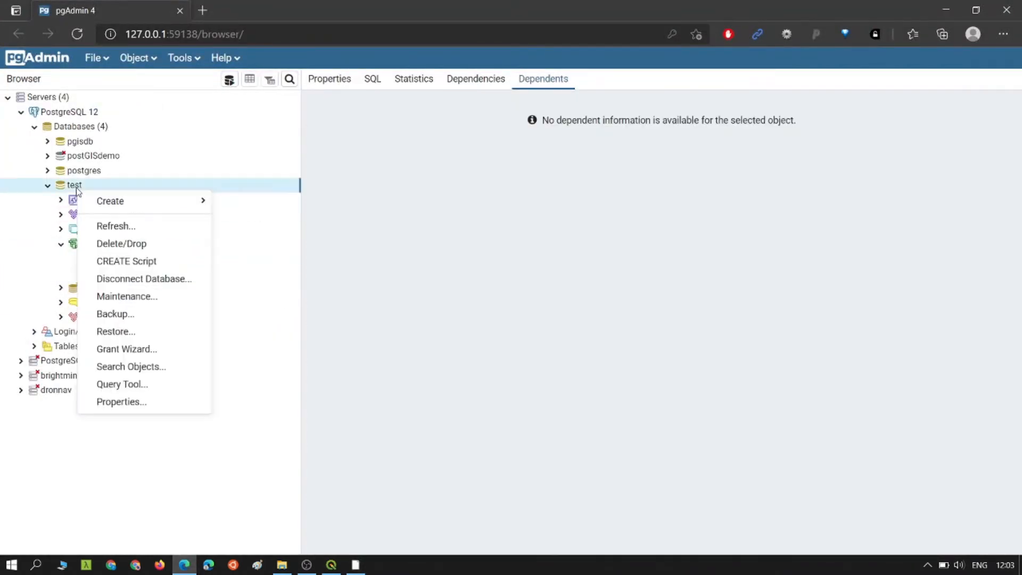
click(103, 224)
click(61, 317)
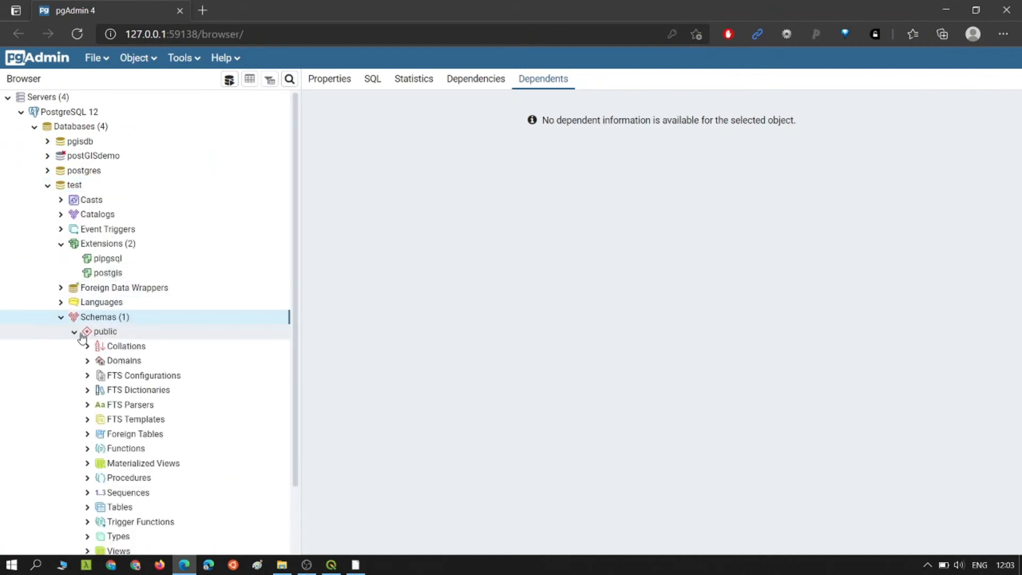
scroll(112, 400, down, 2)
click(88, 434)
scroll(138, 432, down, 1)
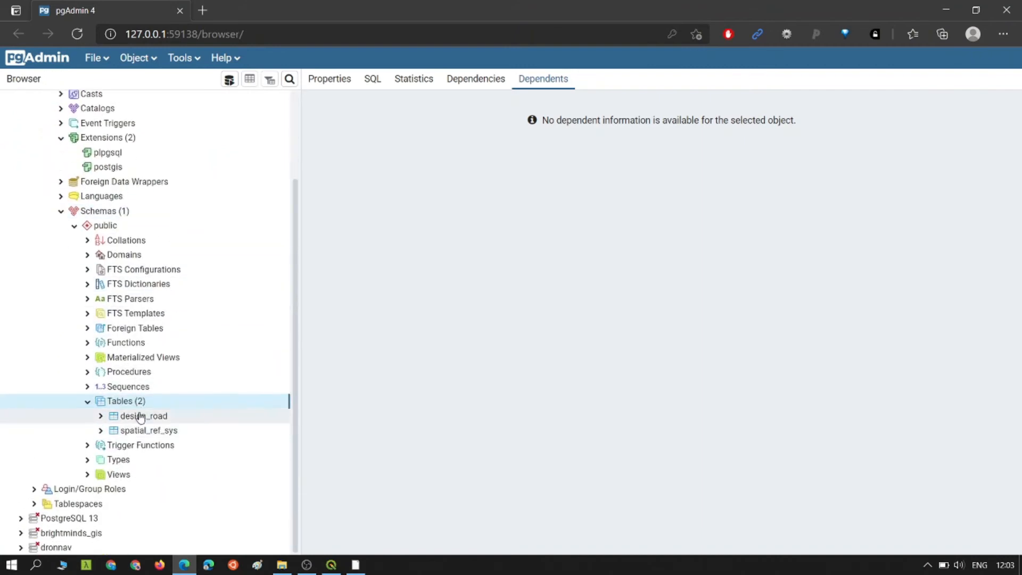
- View all rows of design_road and show its road line in the Geometry Viewer
click(140, 417)
right_click(140, 417)
mouse_move(240, 353)
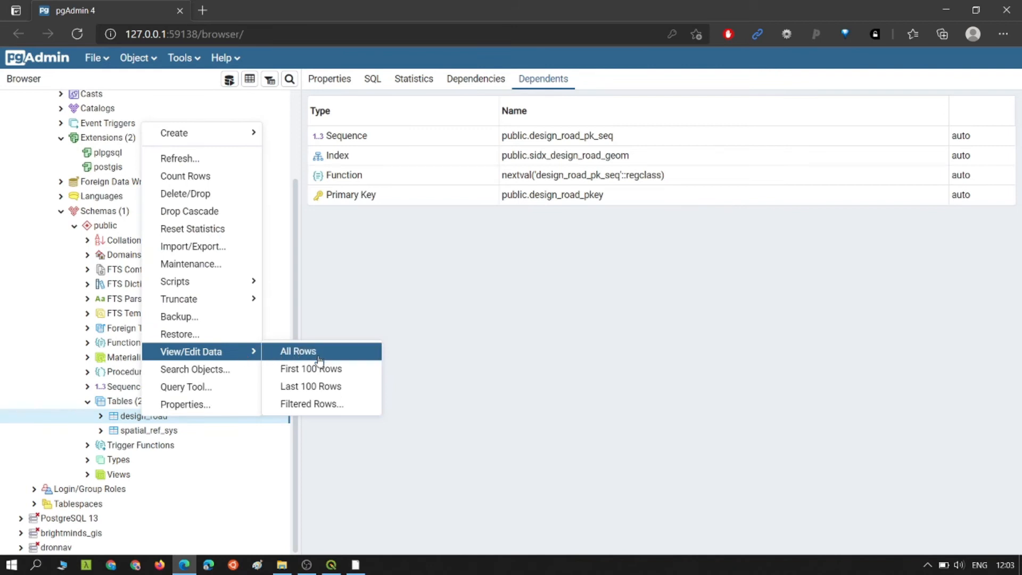
click(338, 352)
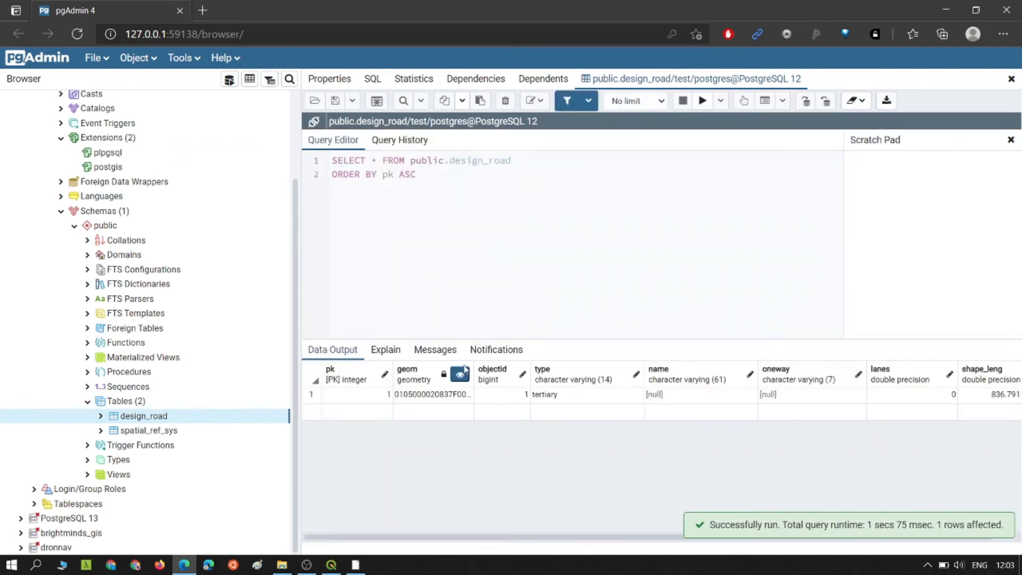
click(461, 378)
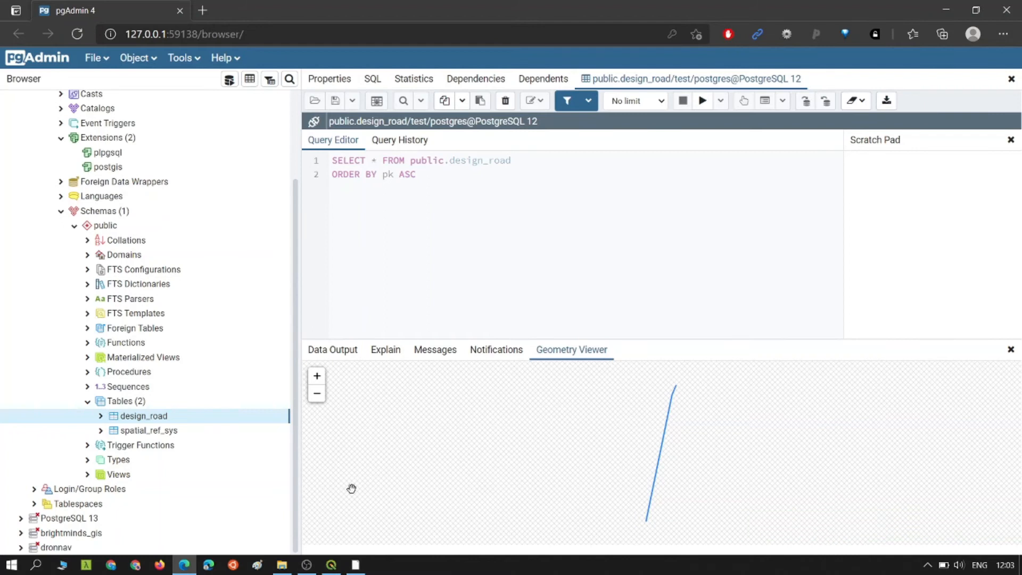
- Launch the PostGIS Shapefile Import/Export Manager from the Start search with 'shape'
key(super)
text(shape)
key(Return)
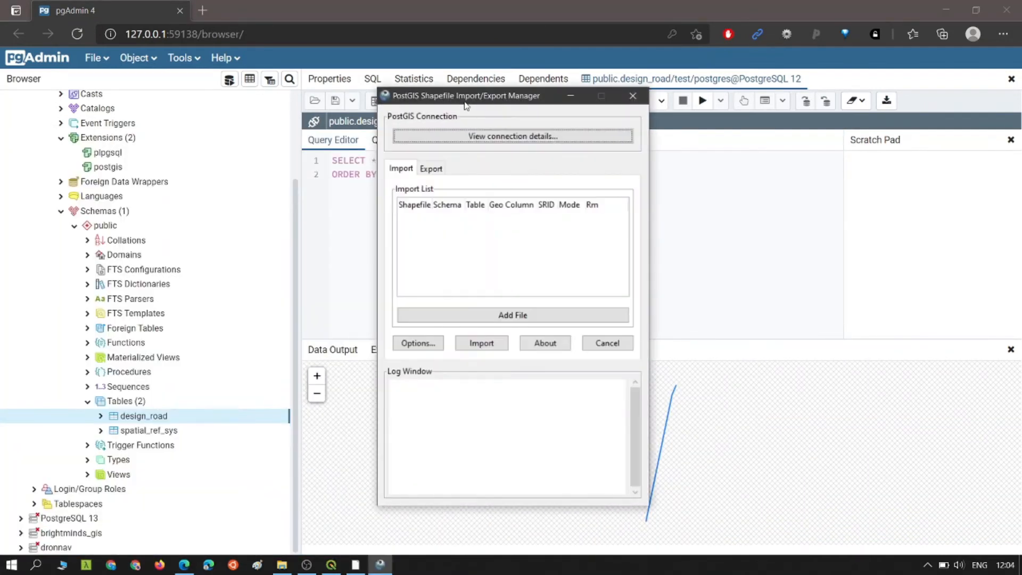
- Connect the import manager to database test on localhost port 5432 with the postgres credentials
drag(498, 101, 559, 100)
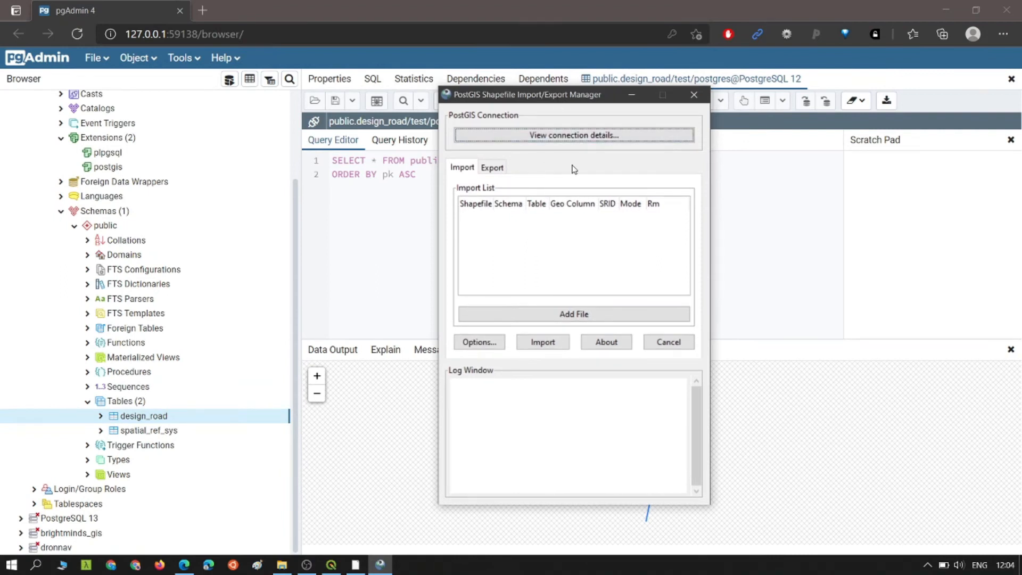
click(596, 141)
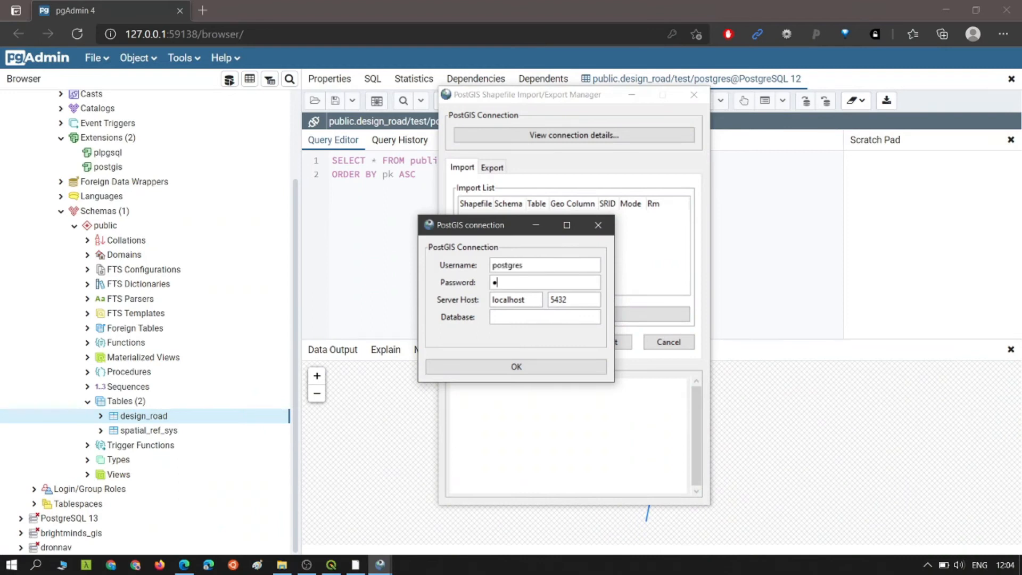
key(Tab)
key(Tab)
key(Tab)
drag(505, 230, 551, 204)
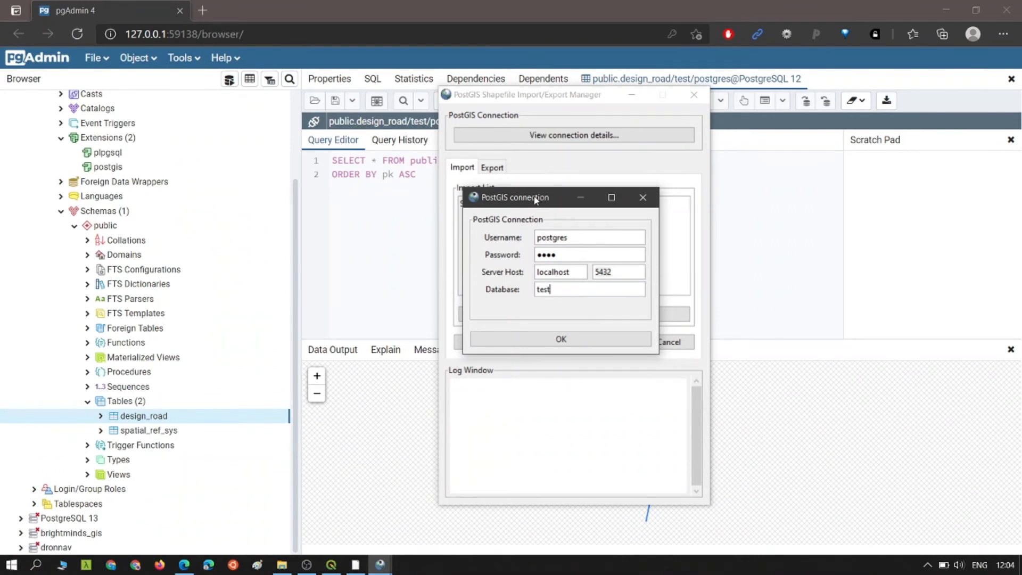
click(563, 342)
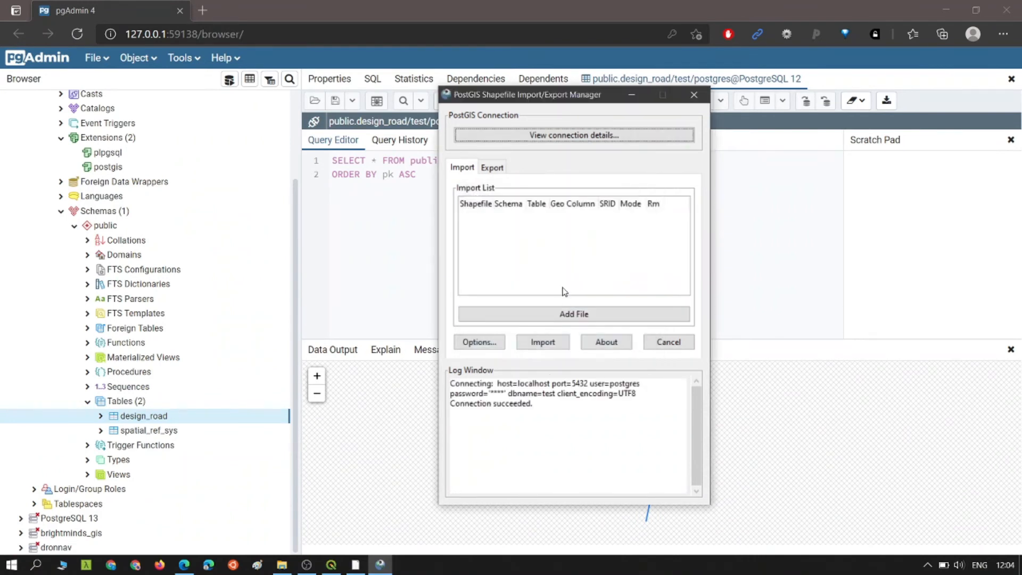
drag(540, 406, 450, 409)
- Add design_road_1.shp from the pasted design_road folder path to the Import List
click(556, 315)
text(D:\6th_sem\final_year\arcGIS\data\design_road)
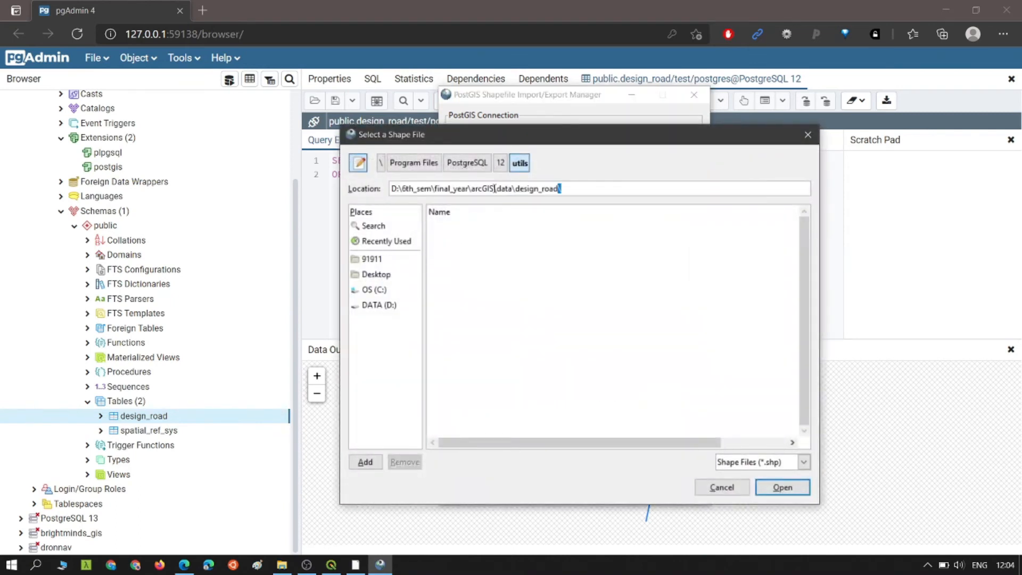
key(Return)
click(504, 242)
click(783, 488)
- Start editing the queued file's SRID cell, then return to QGIS
click(643, 219)
click(644, 219)
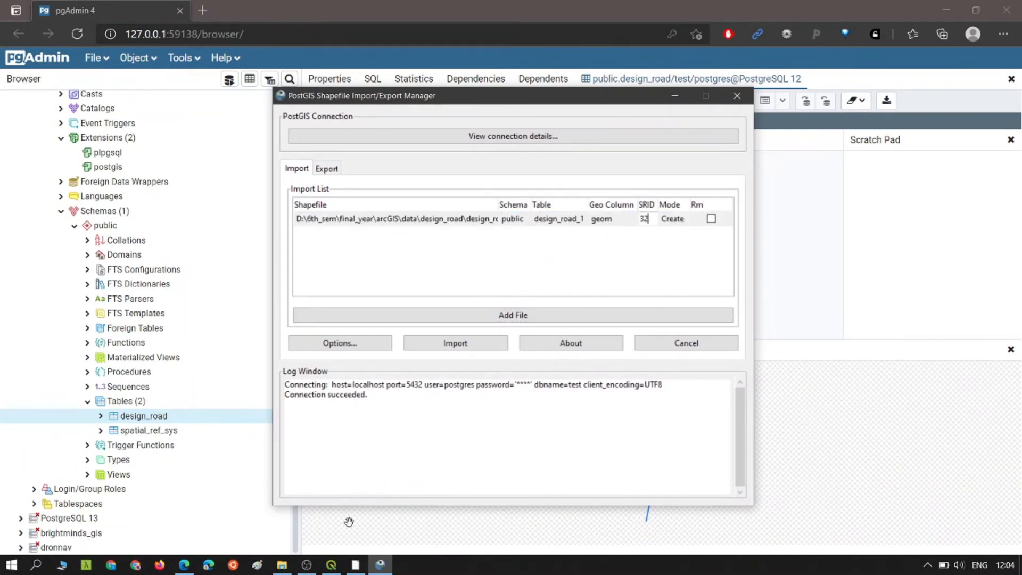
click(331, 565)
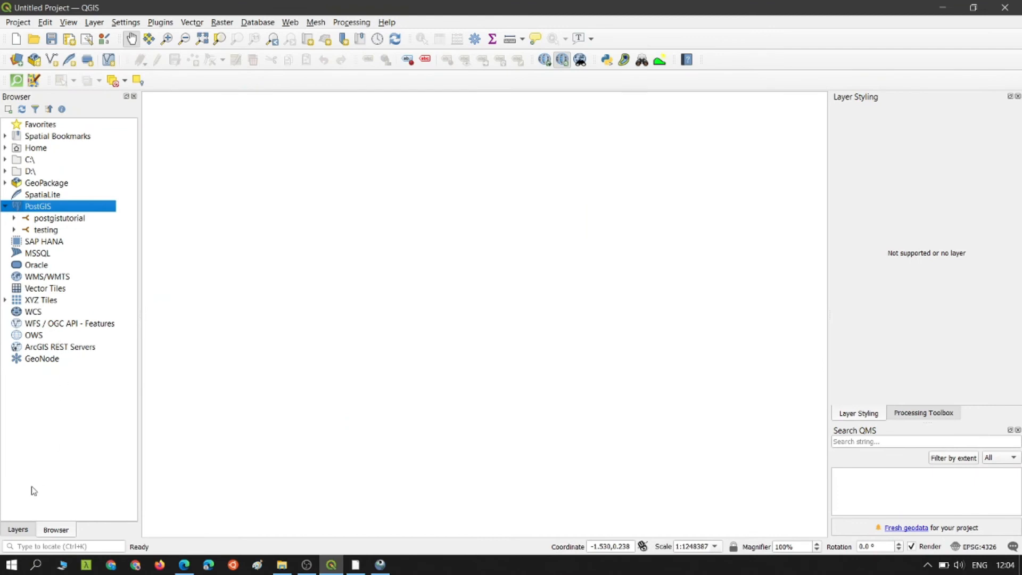
- Try dragging the design_road files into the Layers panel, dismissing the invalid data source warning
click(18, 531)
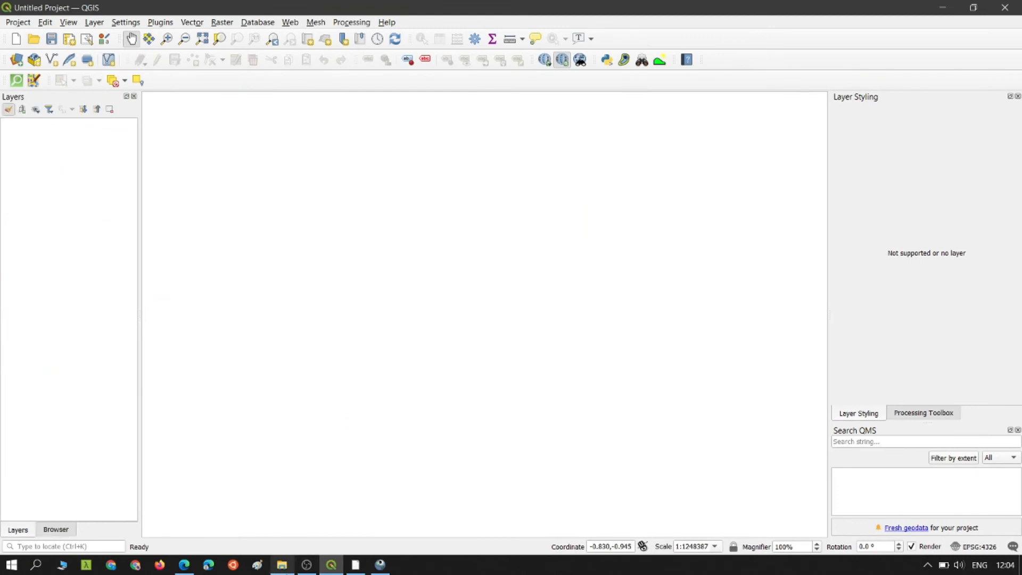
click(282, 565)
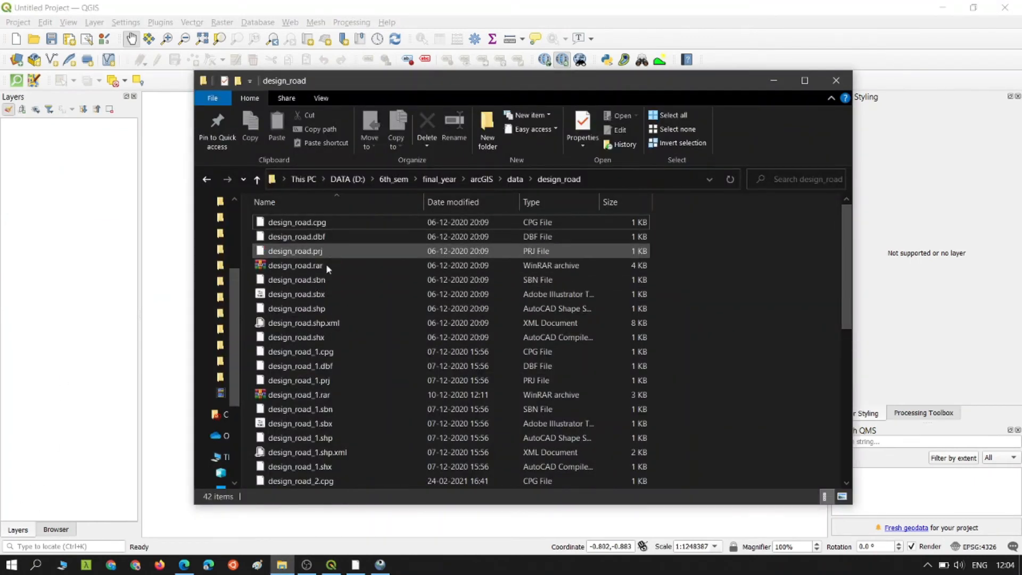
drag(320, 353, 156, 215)
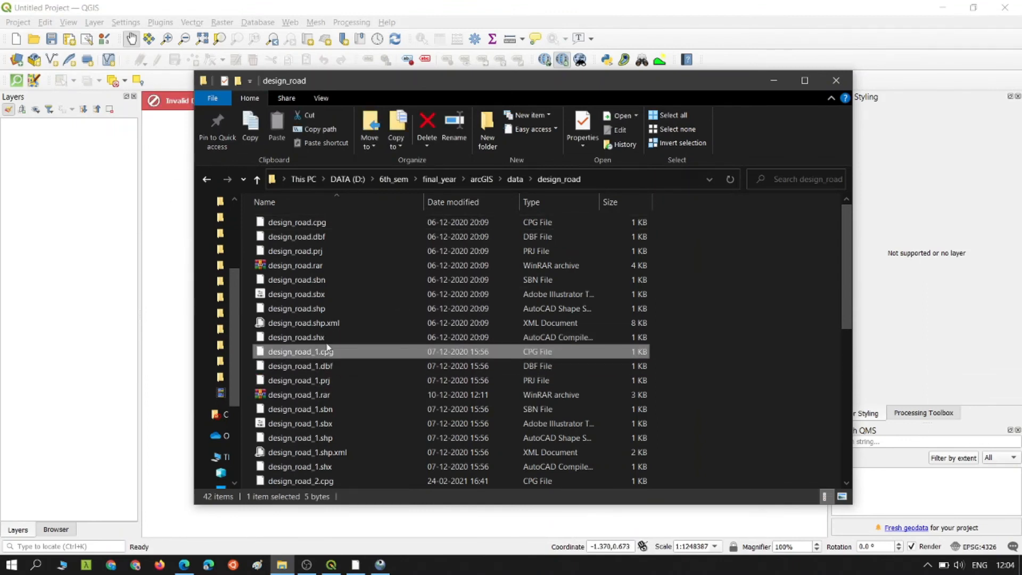
drag(330, 314, 175, 231)
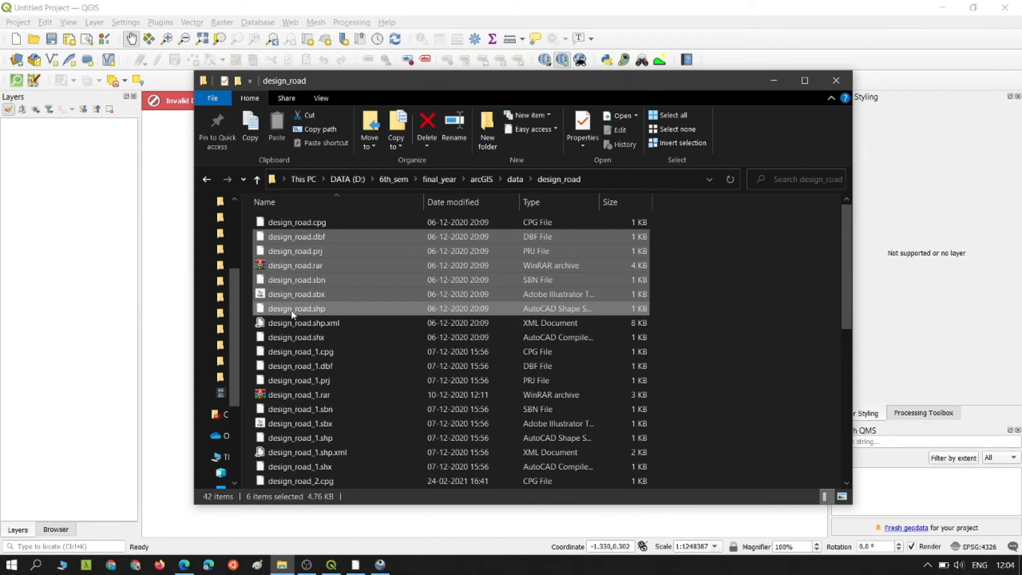
click(292, 314)
click(772, 82)
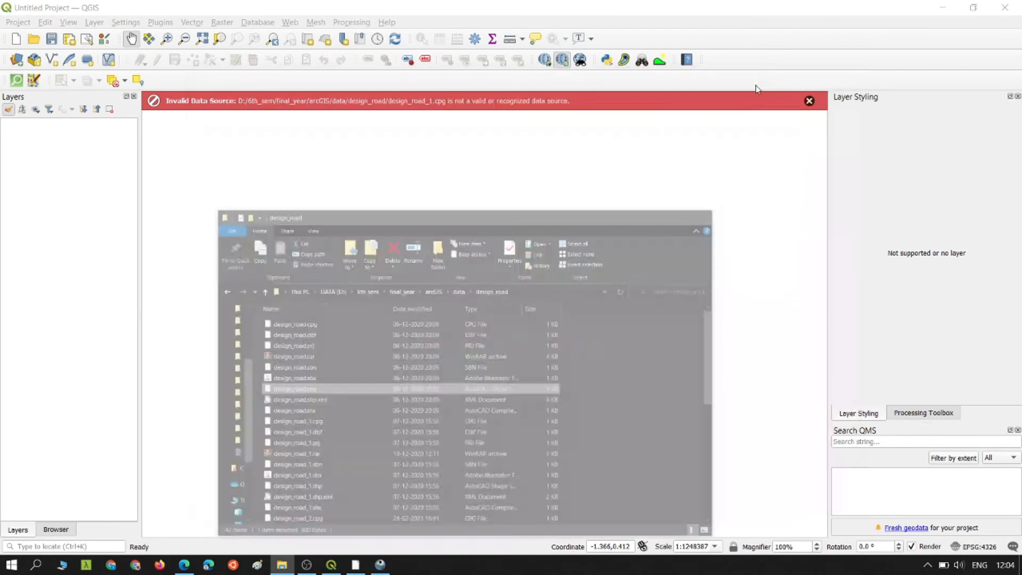
click(809, 102)
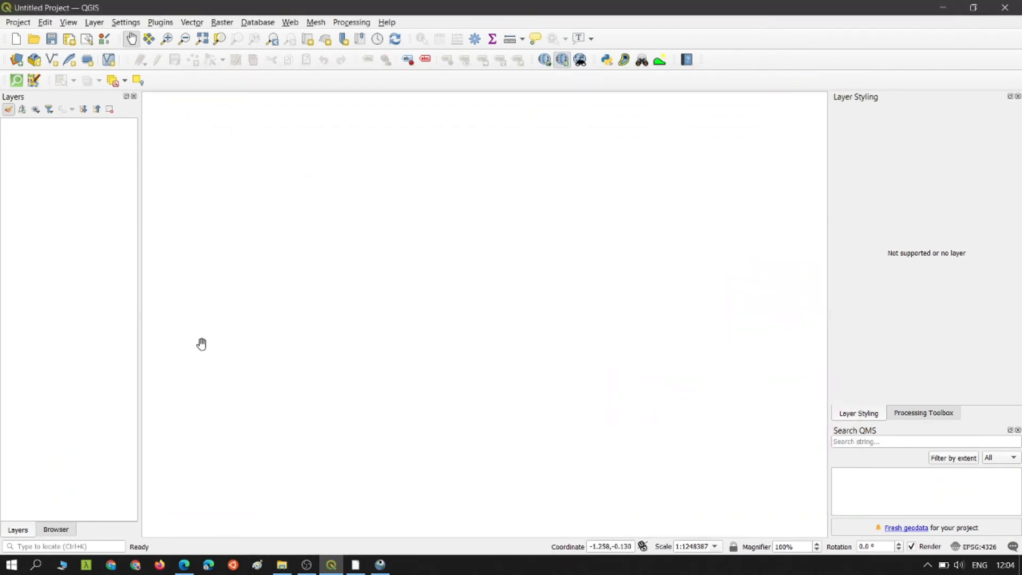
click(487, 385)
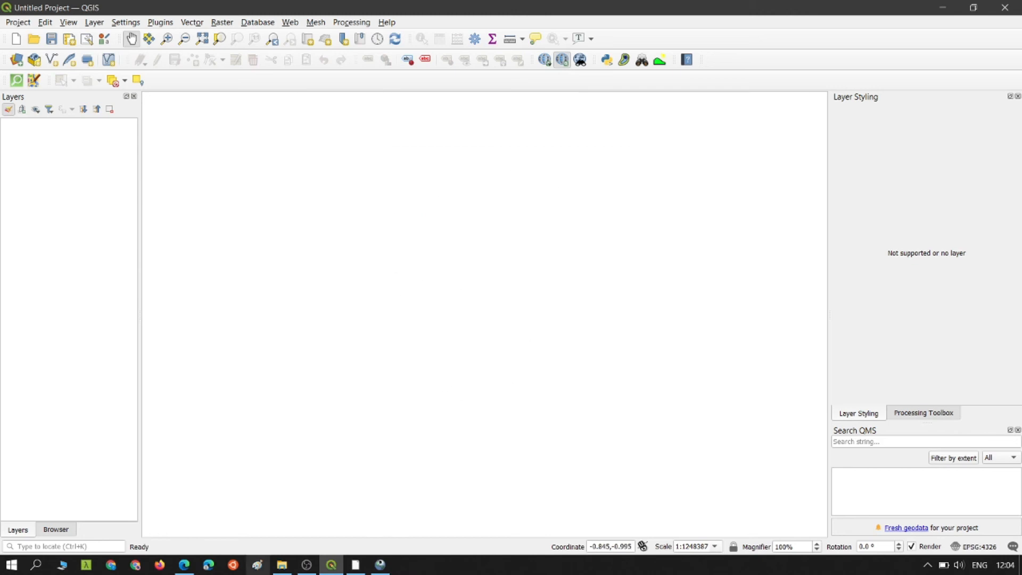
- Drag design_road.shp onto the QGIS Layers panel to load it as a line layer
click(281, 565)
drag(315, 313, 102, 237)
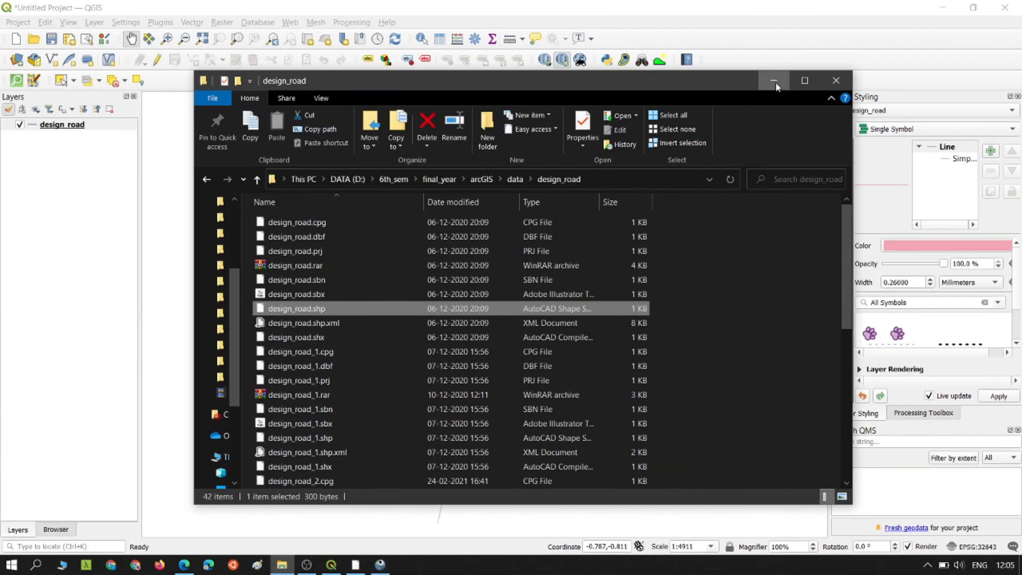
click(775, 82)
- Copy the EPSG code 32643 from the design_road layer's properties
right_click(74, 128)
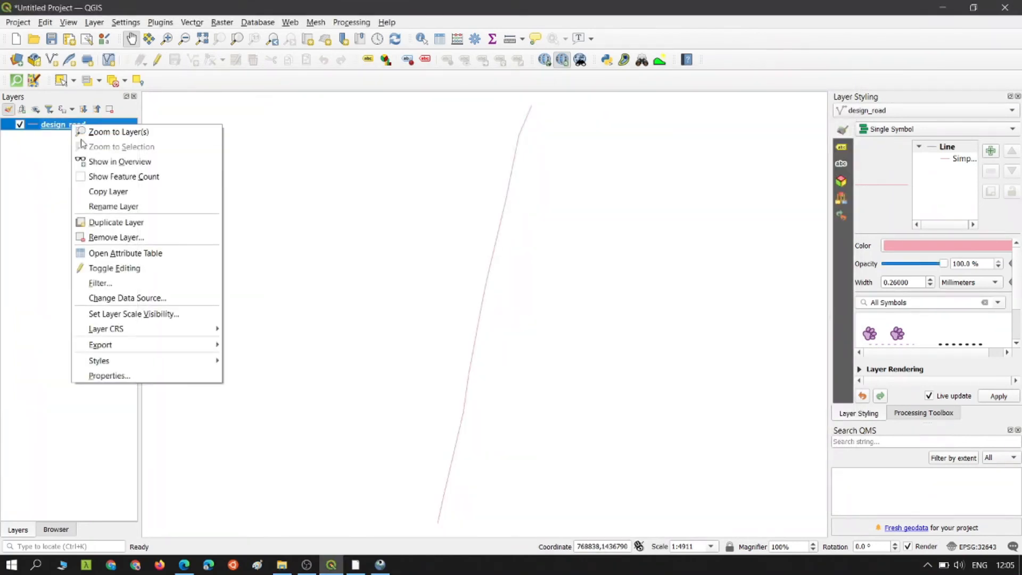
click(148, 380)
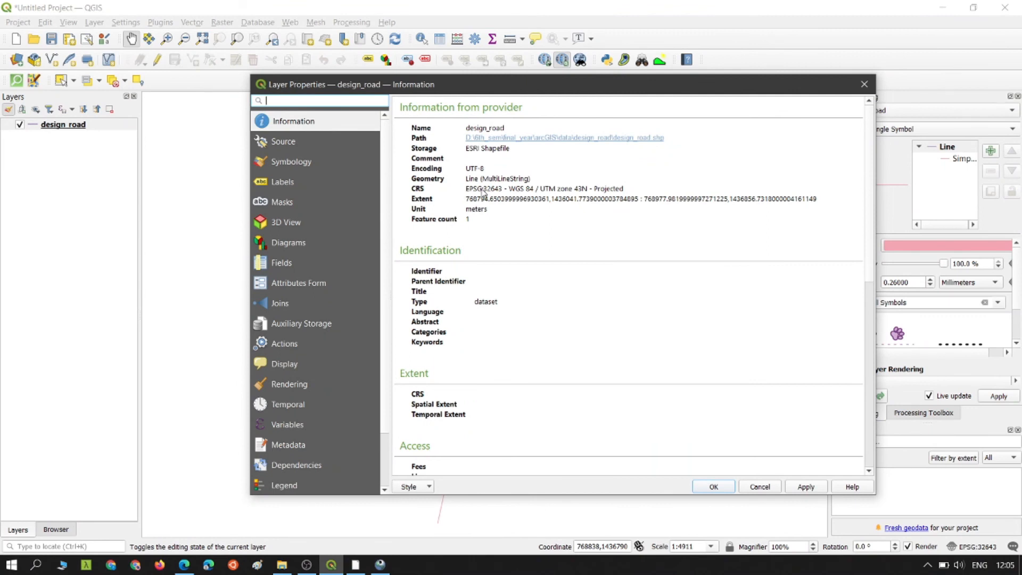
drag(484, 189, 496, 190)
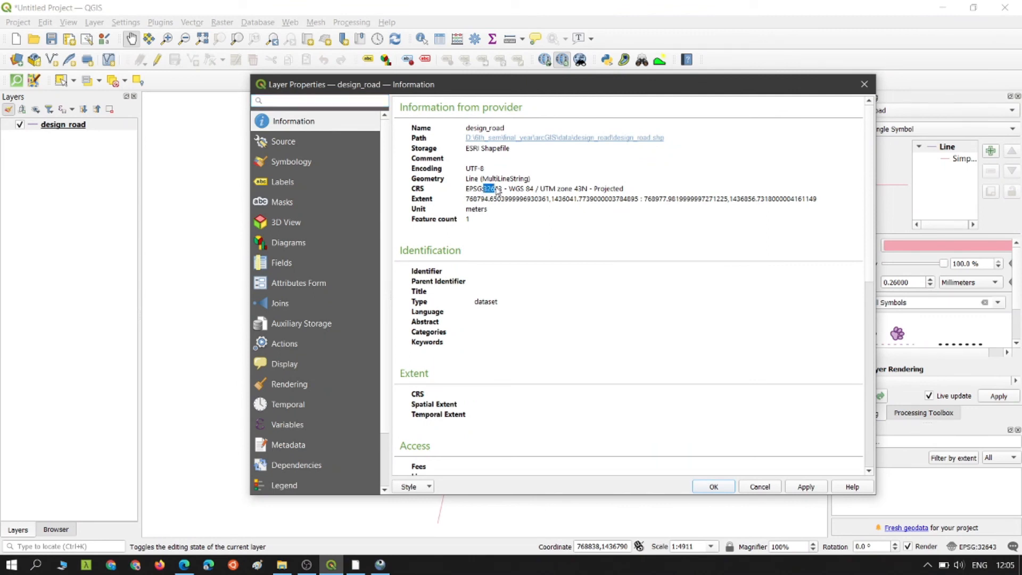
- Paste 32643 as the SRID of design_road_1.shp in the import manager
click(380, 564)
double_click(647, 219)
text(32643)
click(647, 229)
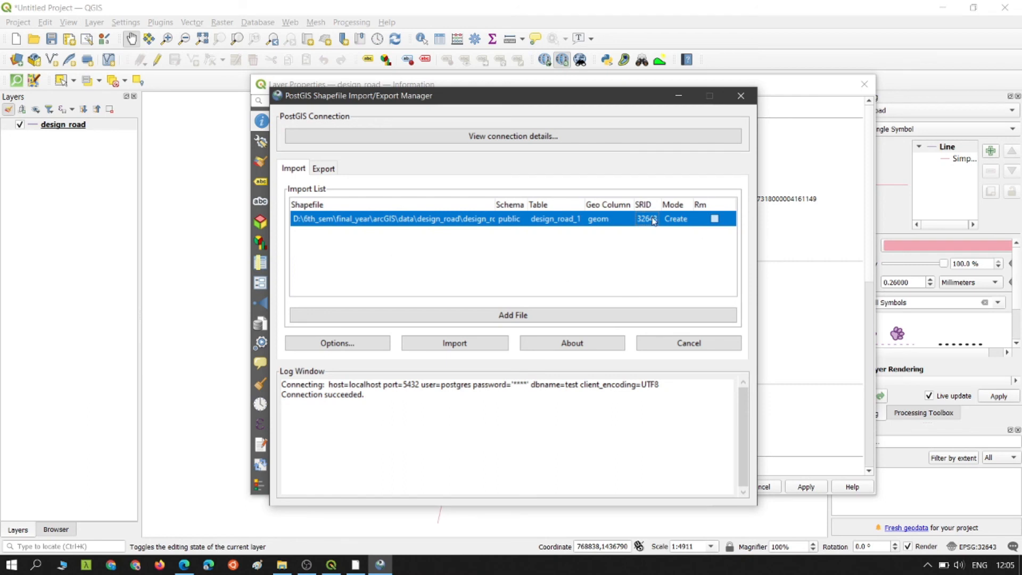
- Import the shapefile and confirm the log reports 'Shapefile import completed.'
click(456, 345)
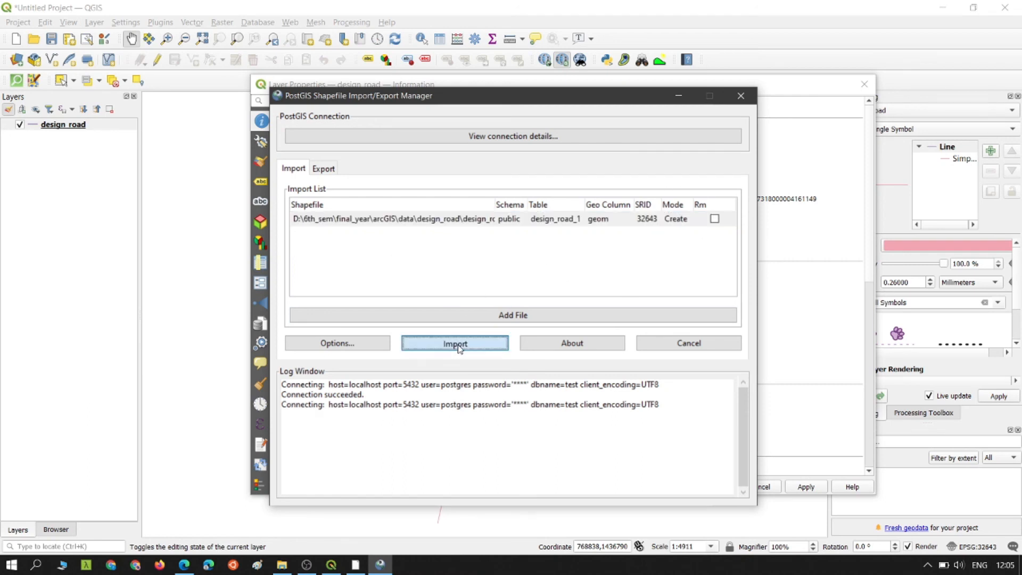
drag(384, 474, 281, 474)
click(393, 477)
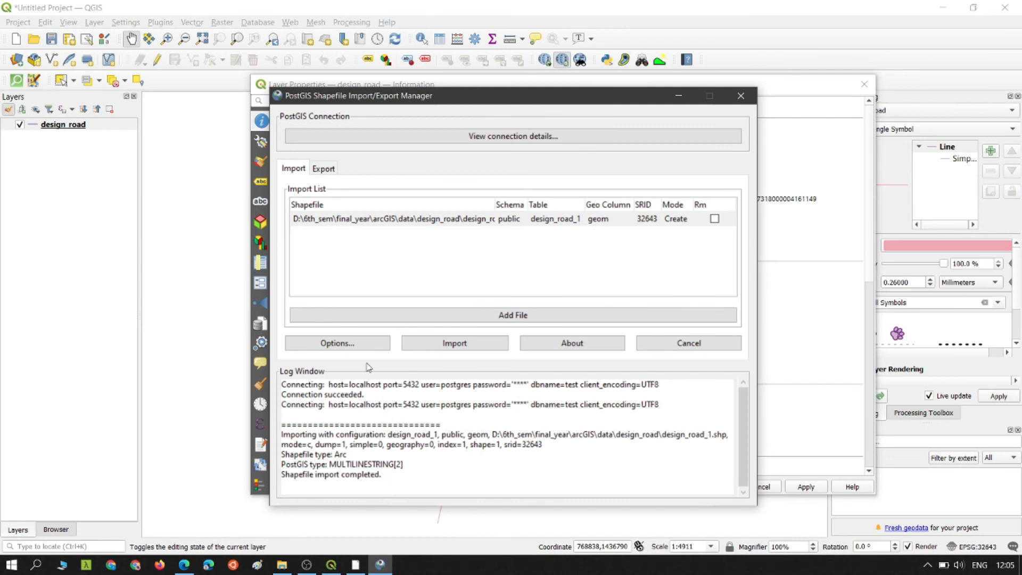
- Check the import options and target table name design_road_1, leaving both unchanged
click(346, 343)
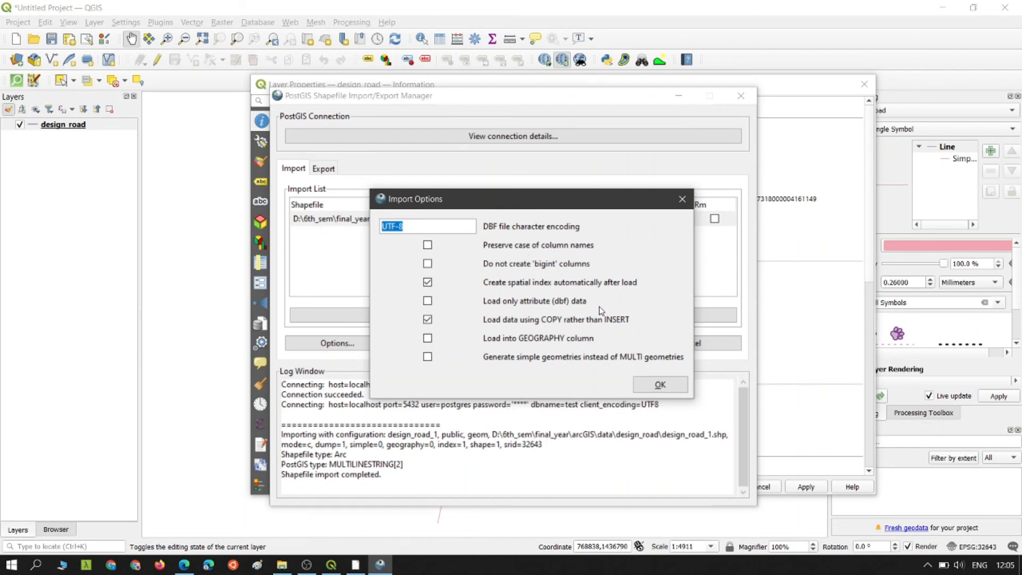
click(660, 385)
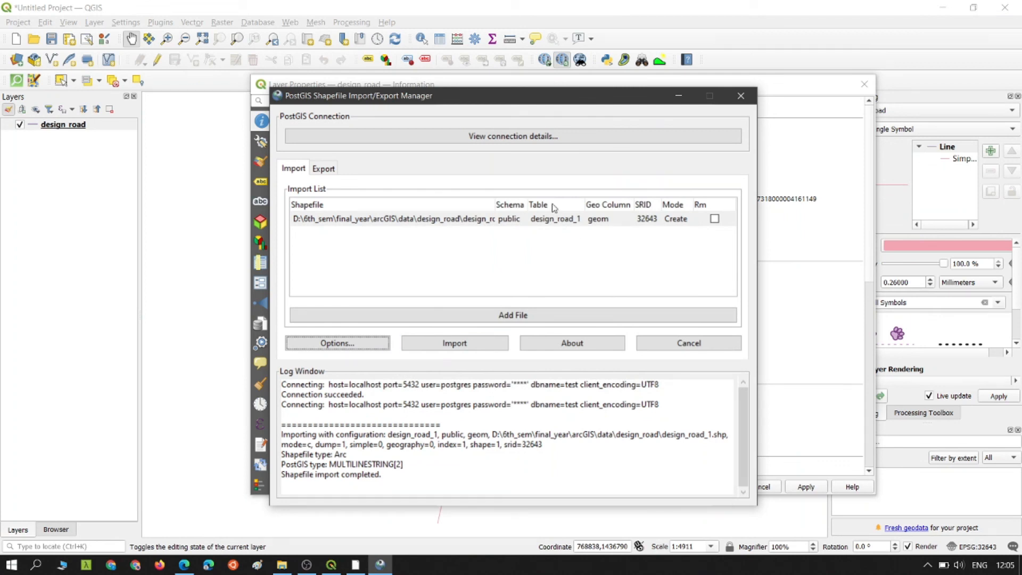
double_click(554, 222)
click(542, 258)
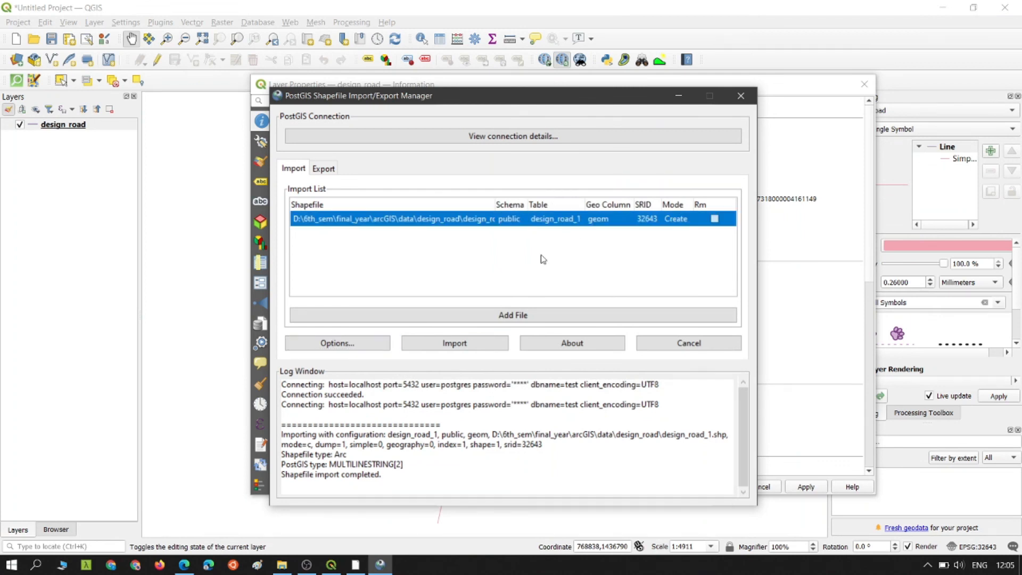
drag(390, 466, 306, 483)
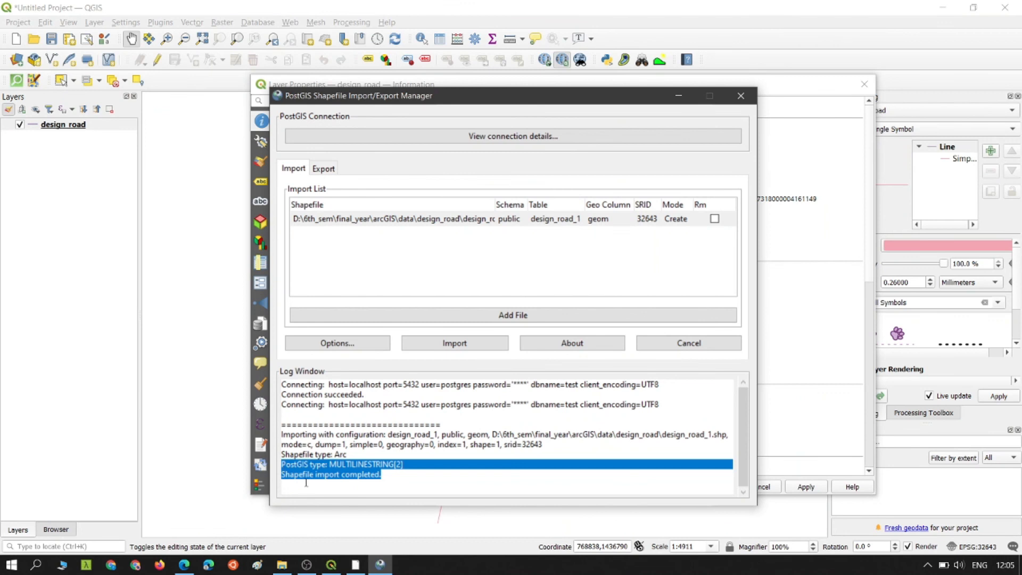
click(192, 564)
- Refresh the Tables list so the new design_road_1 table appears
click(191, 402)
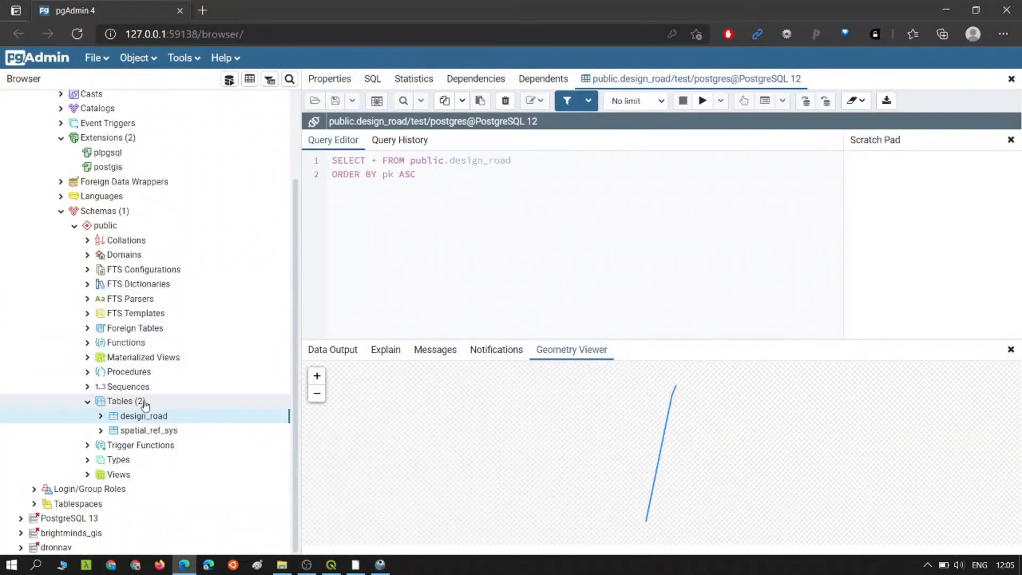
right_click(187, 405)
click(183, 439)
- View the first 100 rows of the design_road_1 table
click(163, 422)
right_click(163, 422)
mouse_move(266, 355)
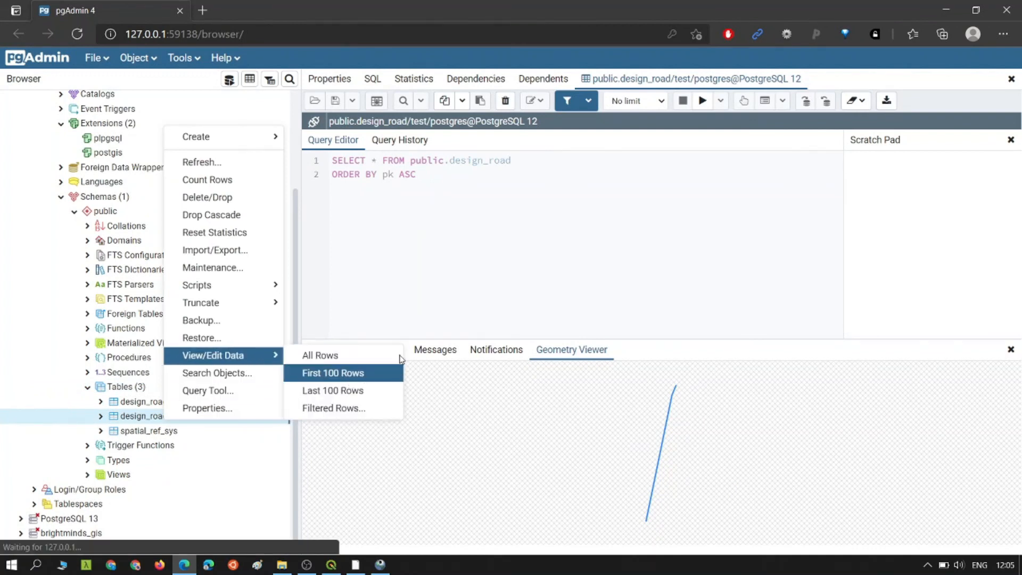
click(336, 373)
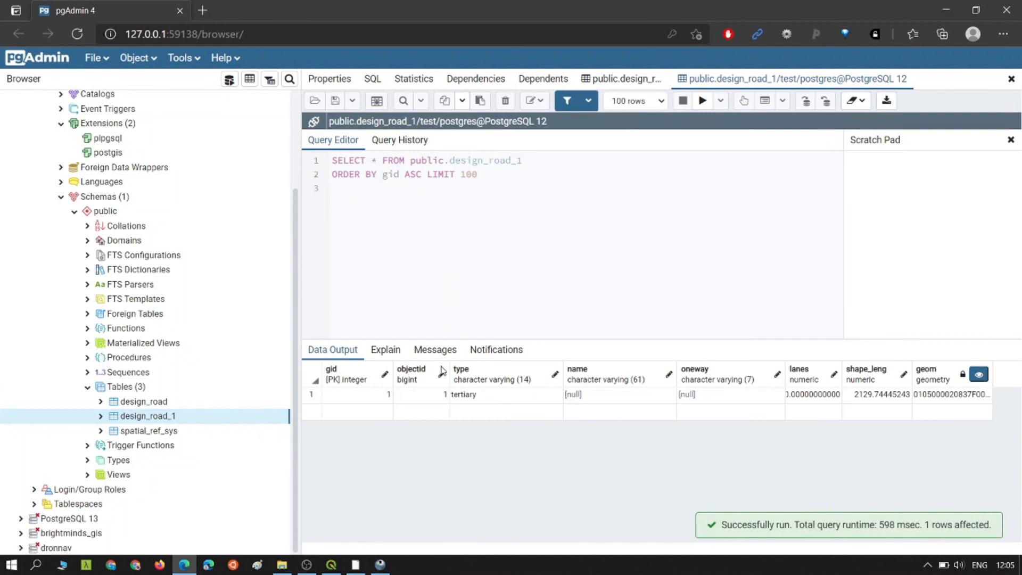
- Show the geom column in the Geometry Viewer and bring the road line into view
click(979, 375)
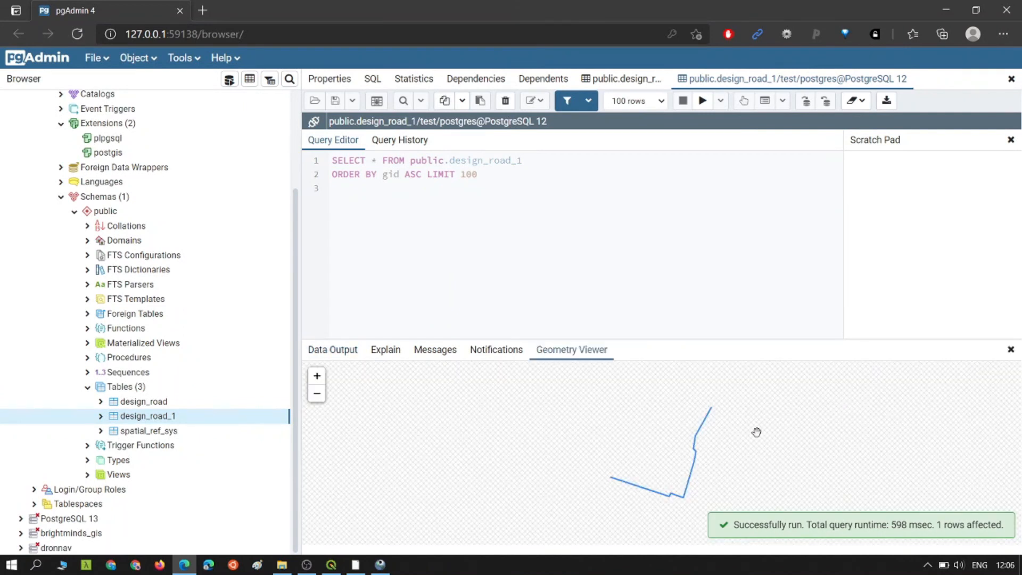
scroll(725, 436, down, 1)
drag(716, 440, 681, 449)
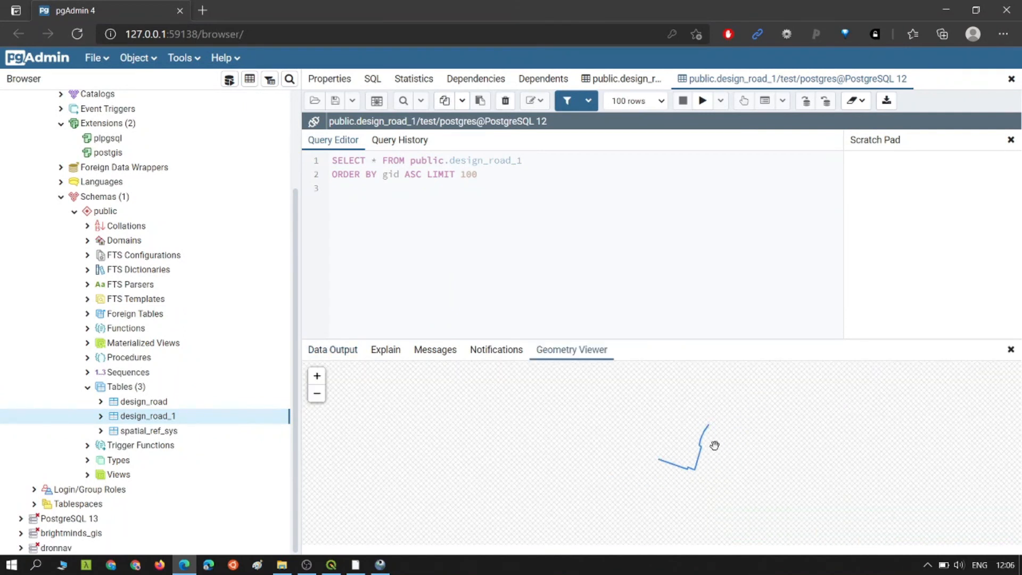